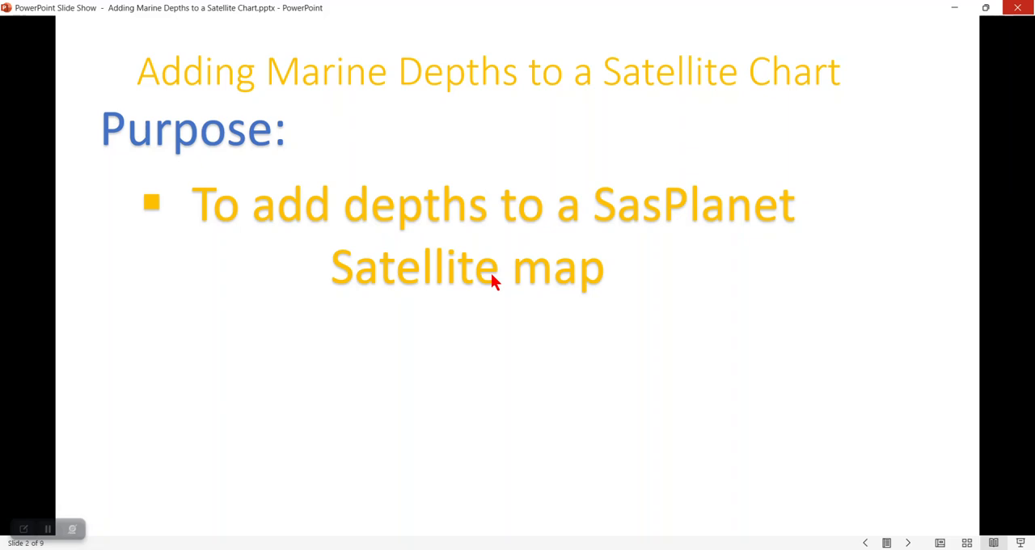
{"action": "left_click", "coordinate": [476, 299]}
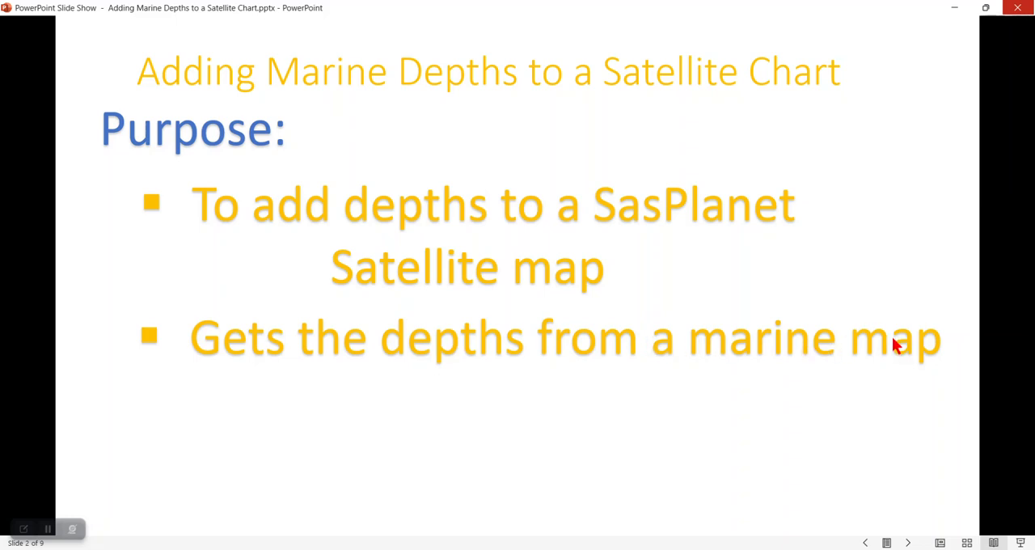
{"action": "left_click", "coordinate": [484, 417]}
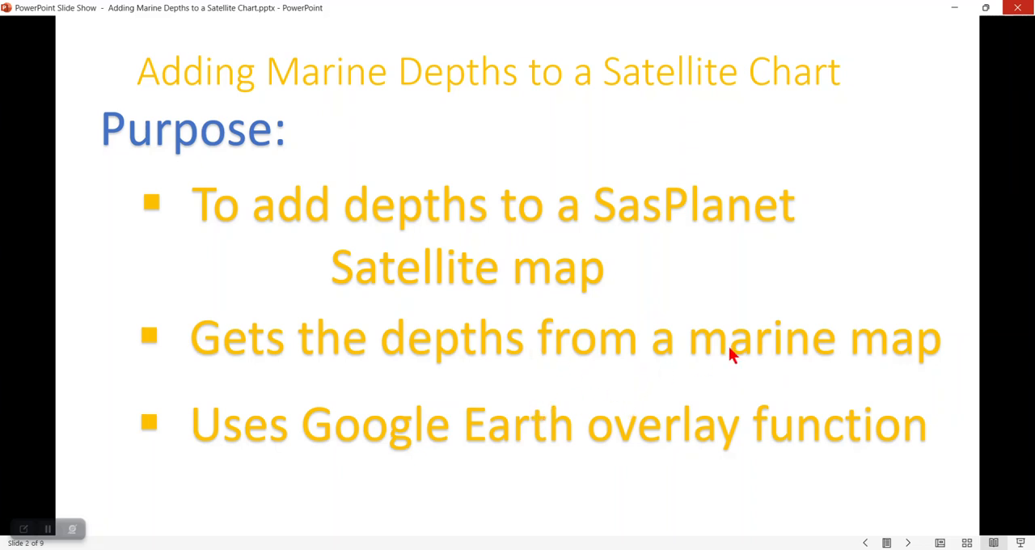
{"action": "left_click", "coordinate": [558, 285]}
{"action": "left_click", "coordinate": [559, 284]}
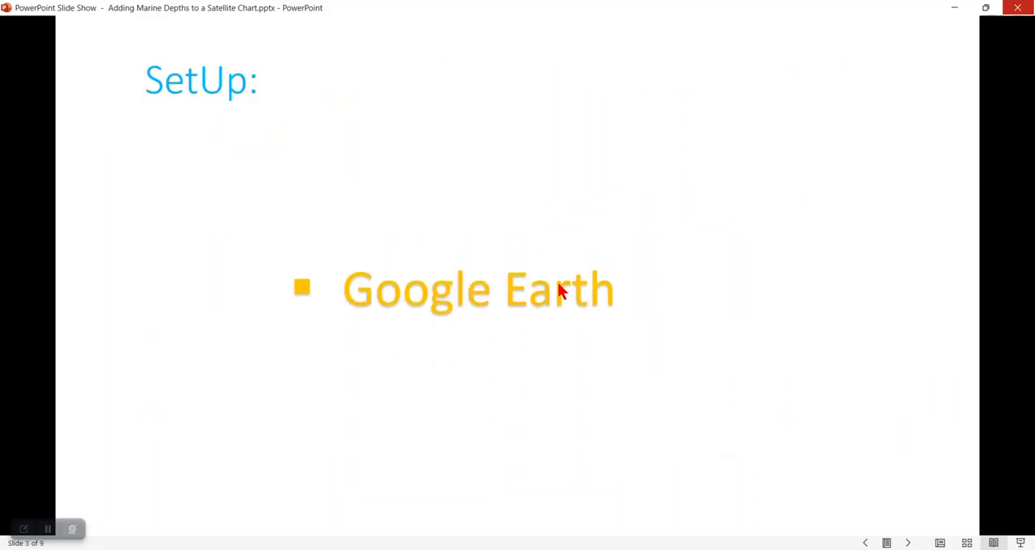
{"action": "left_click", "coordinate": [560, 291]}
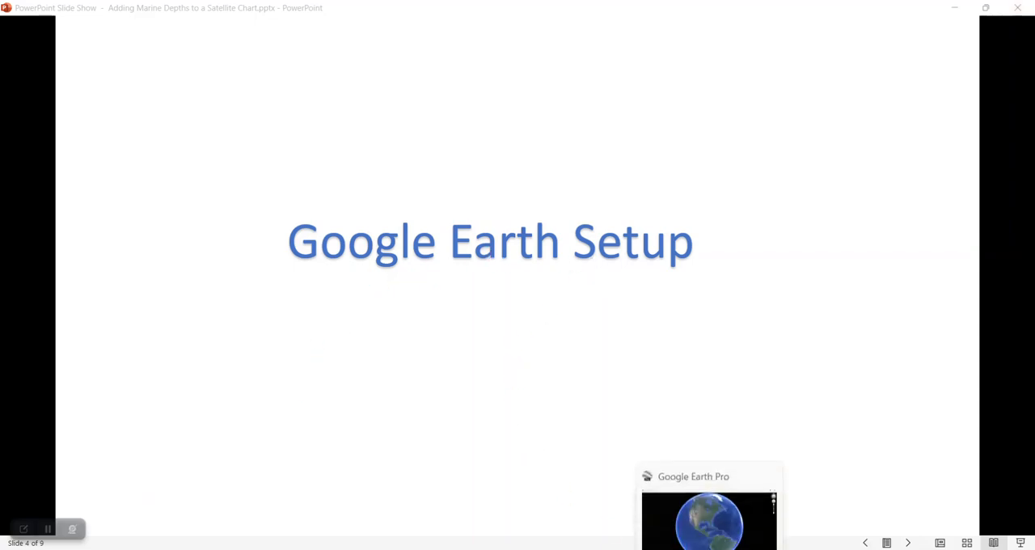
Switch to Google Earth Pro and set the on-screen navigation controls to never show
{"action": "left_click", "coordinate": [709, 549]}
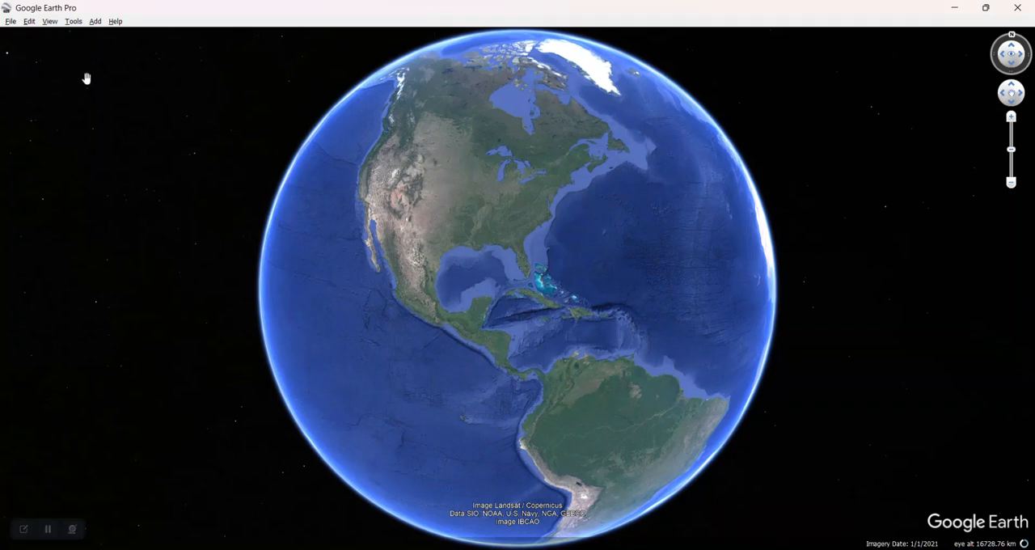
{"action": "left_click", "coordinate": [50, 25]}
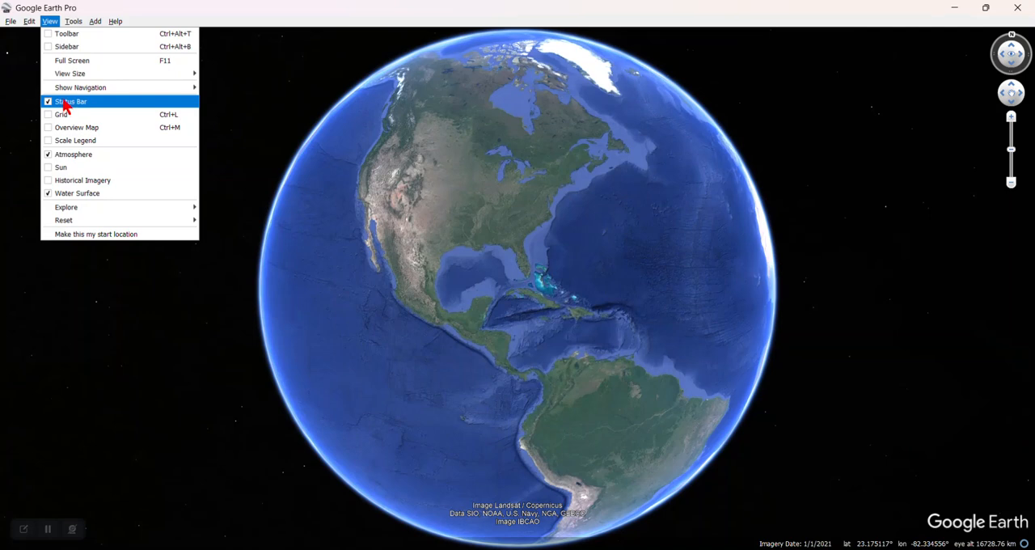
{"action": "mouse_move", "coordinate": [65, 91]}
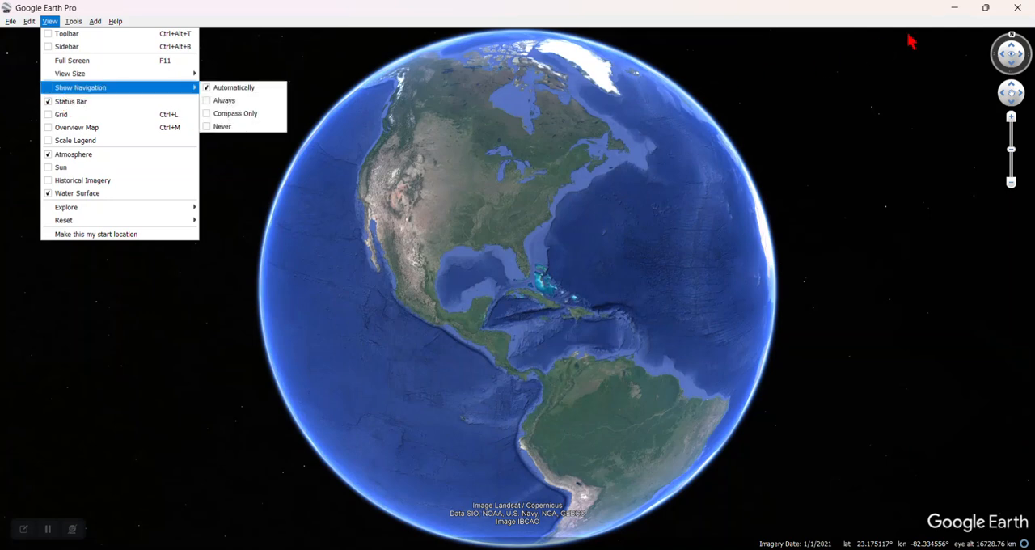
{"action": "mouse_move", "coordinate": [152, 89]}
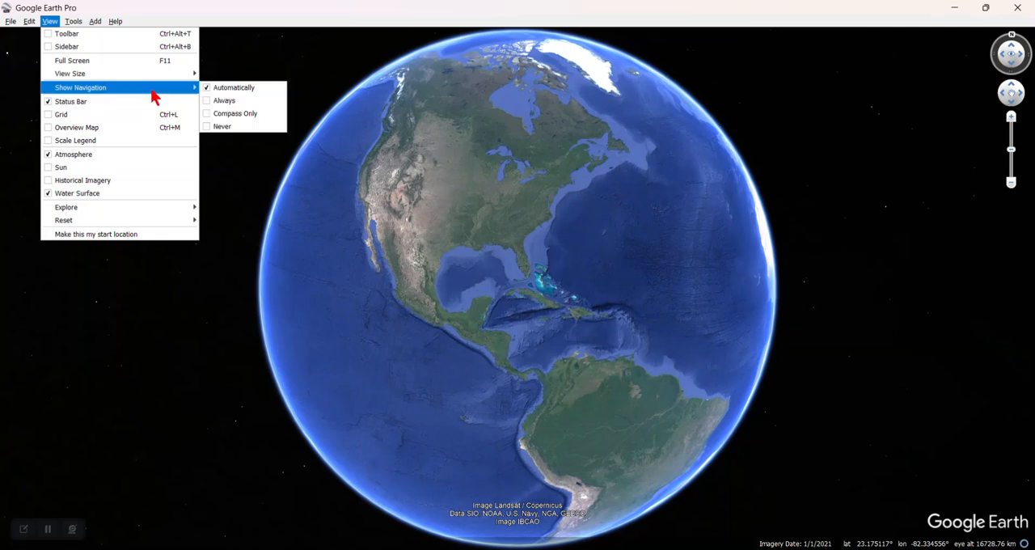
{"action": "left_click", "coordinate": [229, 128]}
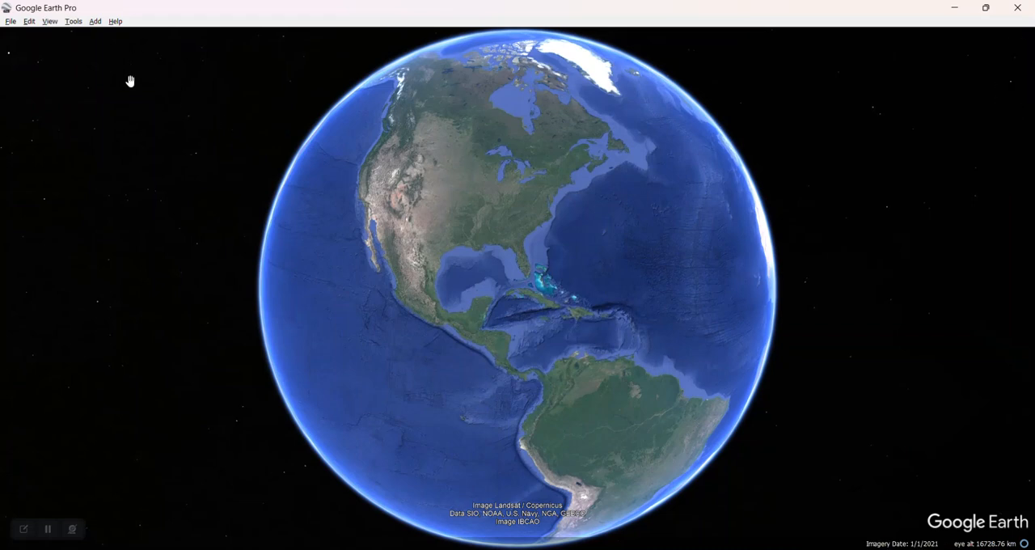
Show the sidebar to examine the Places and Layers settings
{"action": "left_click", "coordinate": [50, 23]}
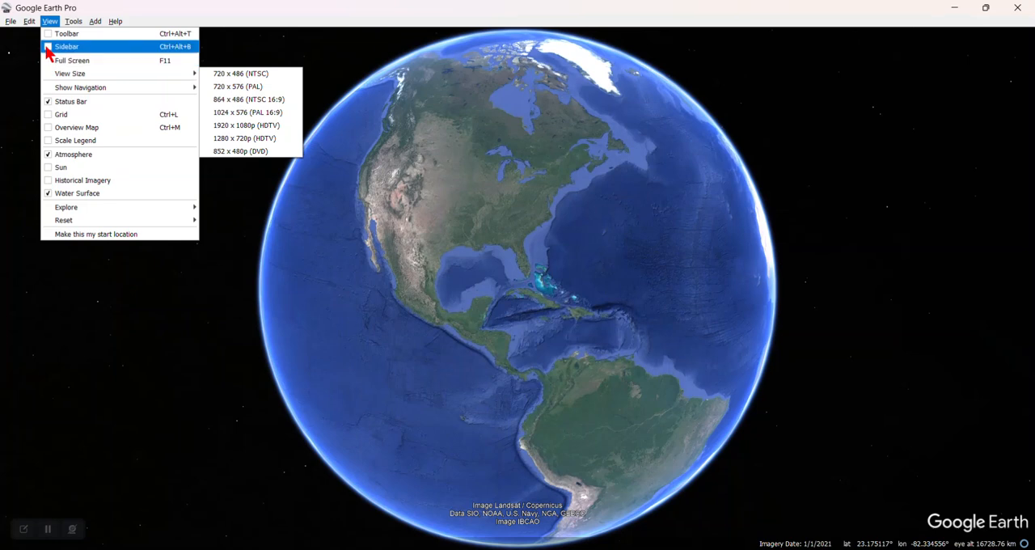
{"action": "left_click", "coordinate": [48, 47]}
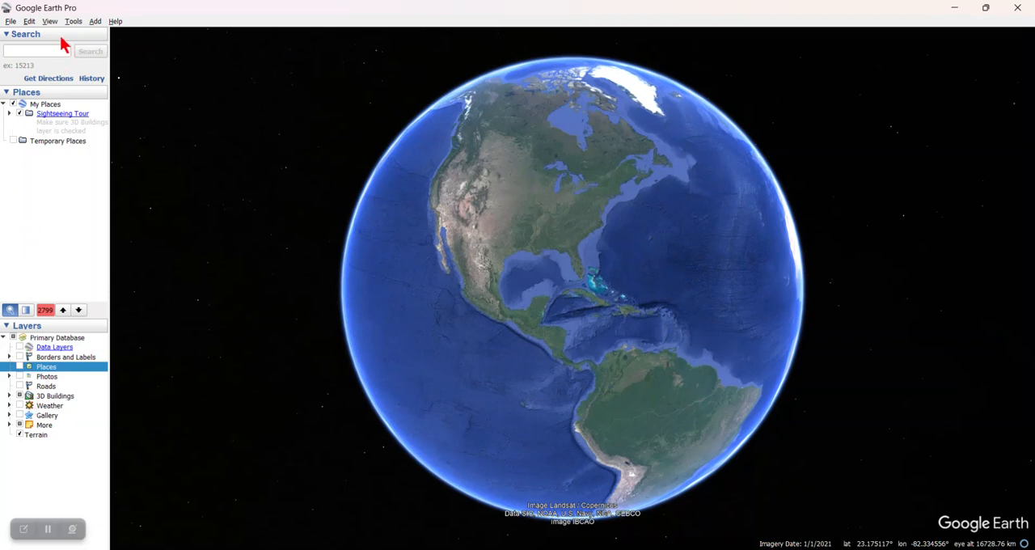
{"action": "left_click", "coordinate": [51, 23]}
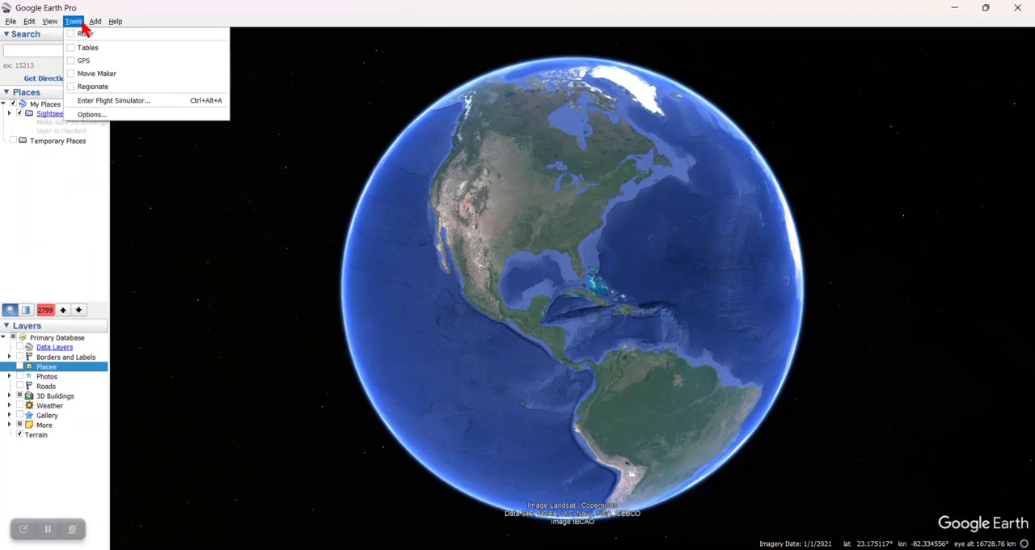
Examine the General, Navigation and 3D View settings in the Google Earth options, and accept them
{"action": "left_click", "coordinate": [77, 22]}
{"action": "left_click", "coordinate": [77, 21]}
{"action": "left_click", "coordinate": [109, 114]}
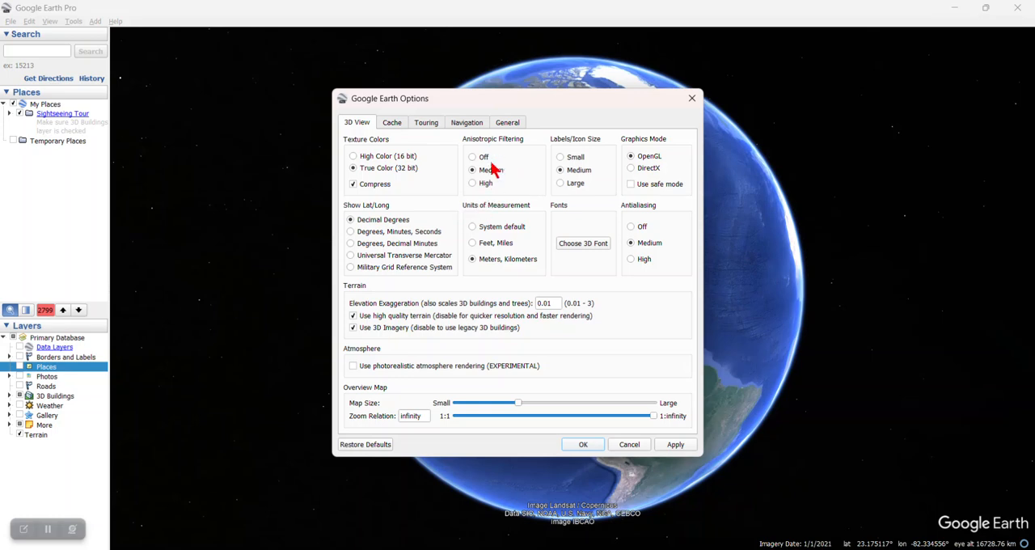
{"action": "left_click", "coordinate": [511, 122]}
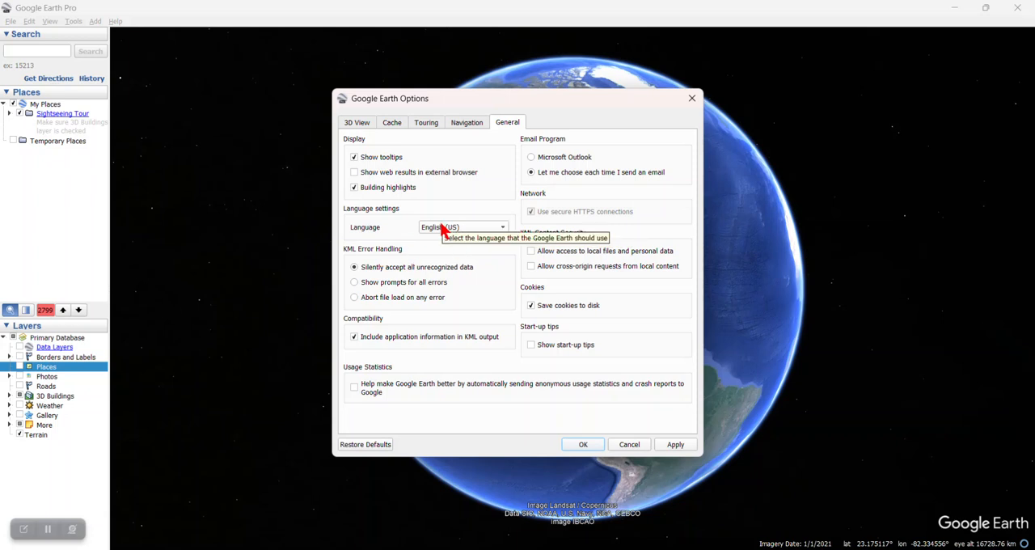
{"action": "left_click", "coordinate": [469, 123]}
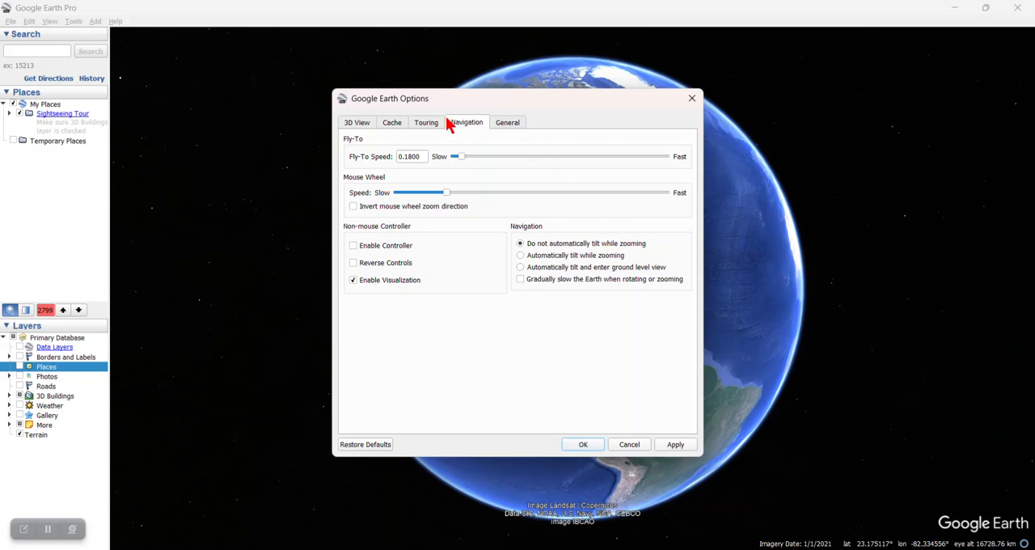
{"action": "left_click", "coordinate": [359, 125]}
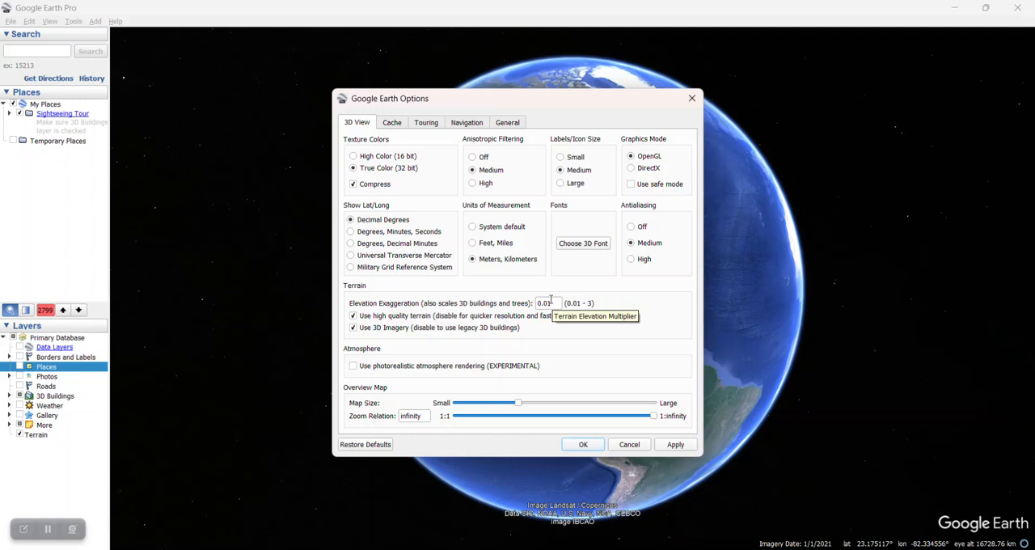
{"action": "left_click", "coordinate": [581, 445]}
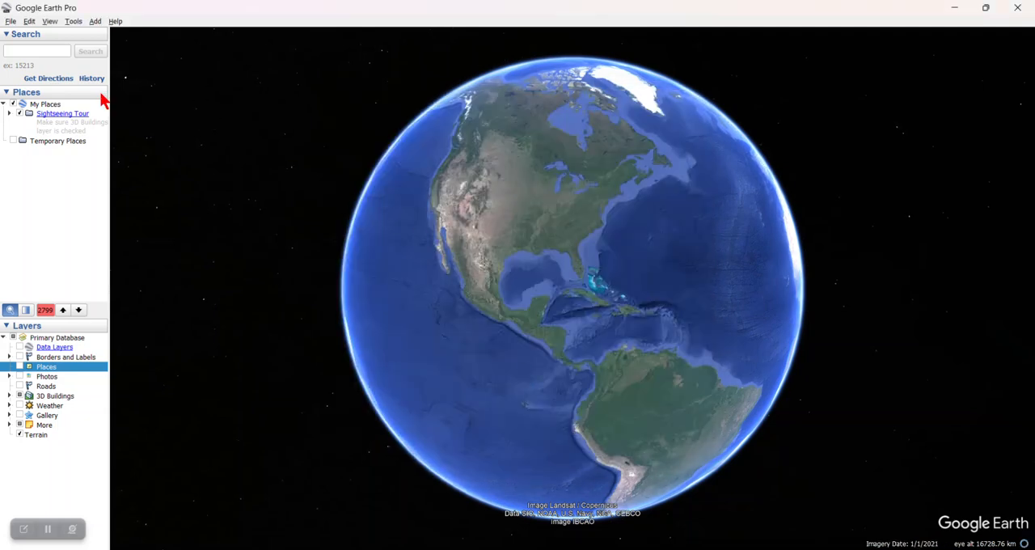
Hide the sidebar so the globe fills the window
{"action": "left_click", "coordinate": [50, 21]}
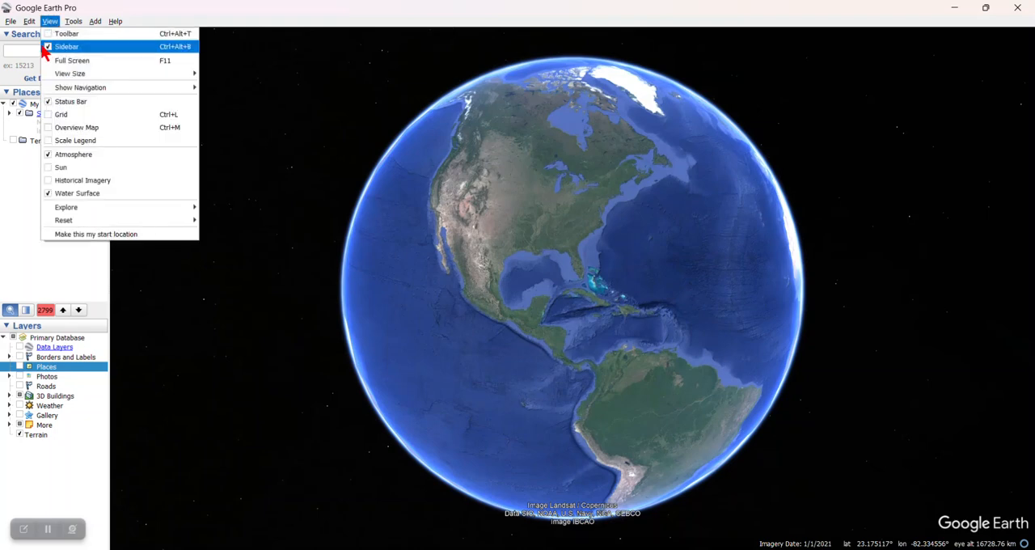
{"action": "left_click", "coordinate": [50, 47]}
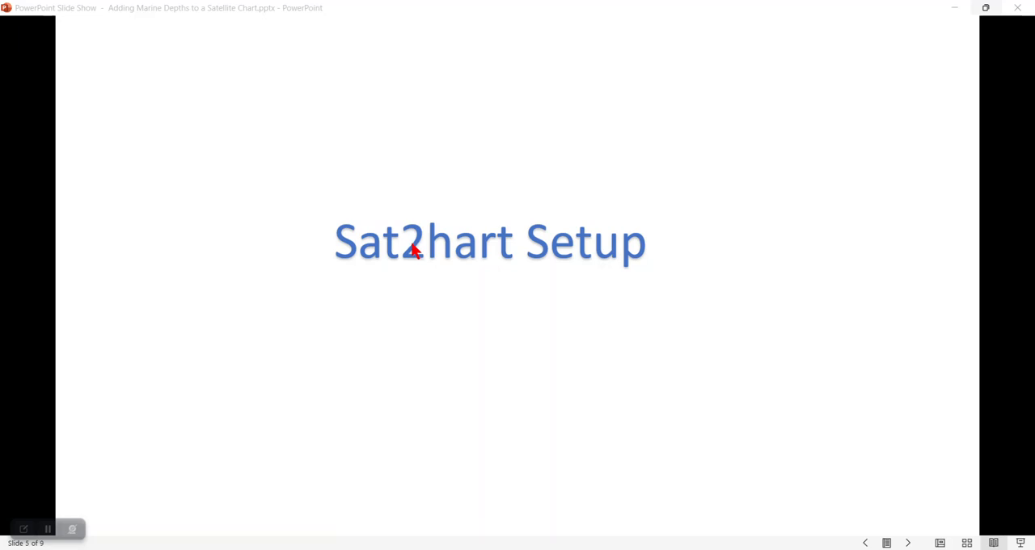
Switch to Sat2Chart and set the chart's depth units to Meters
{"action": "mouse_move", "coordinate": [731, 548]}
{"action": "left_click", "coordinate": [705, 512]}
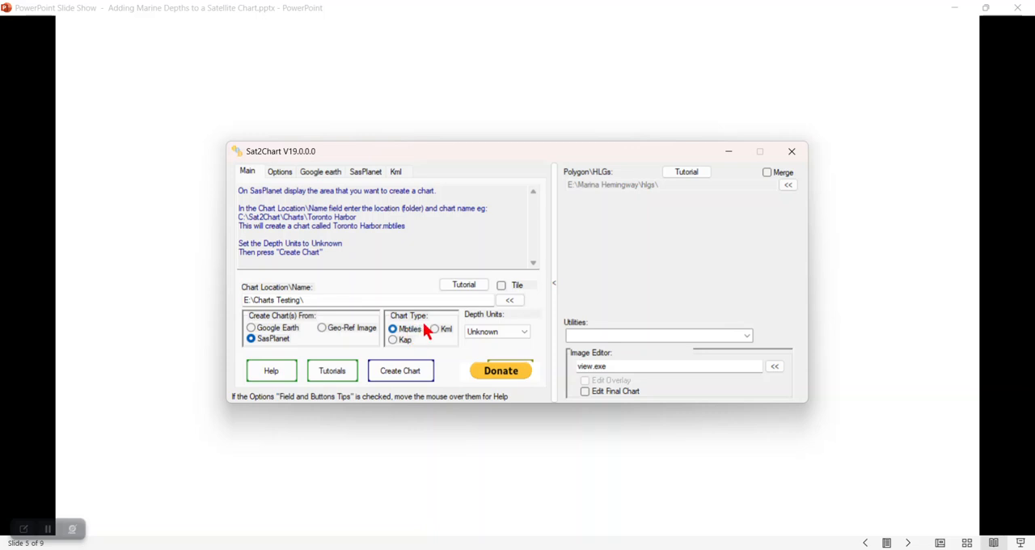
{"action": "left_click", "coordinate": [525, 336]}
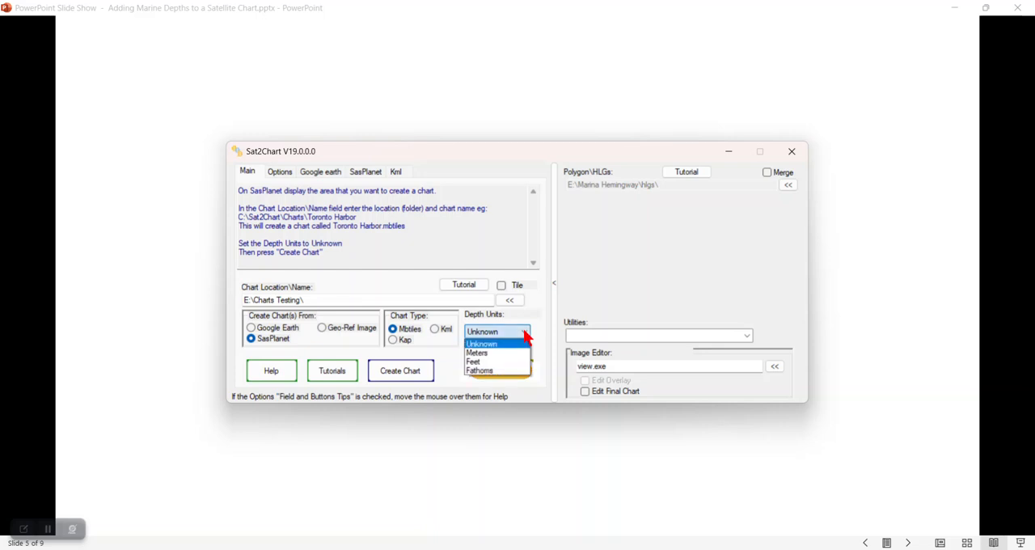
{"action": "left_click", "coordinate": [486, 353]}
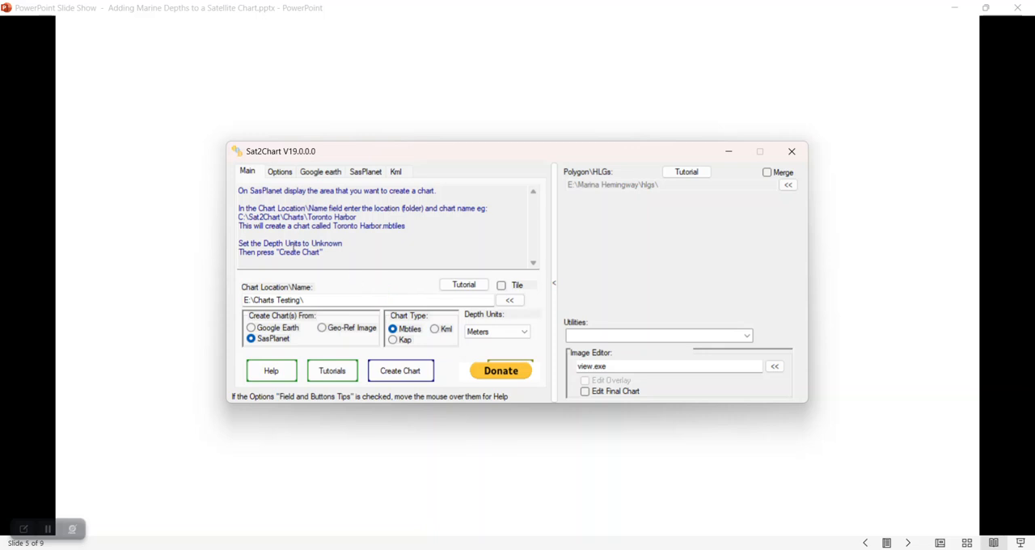
Toggle Multi-Map Support and enable Add marine depths to chart in the SasPlanet options, and return to the main settings
{"action": "left_click", "coordinate": [366, 172]}
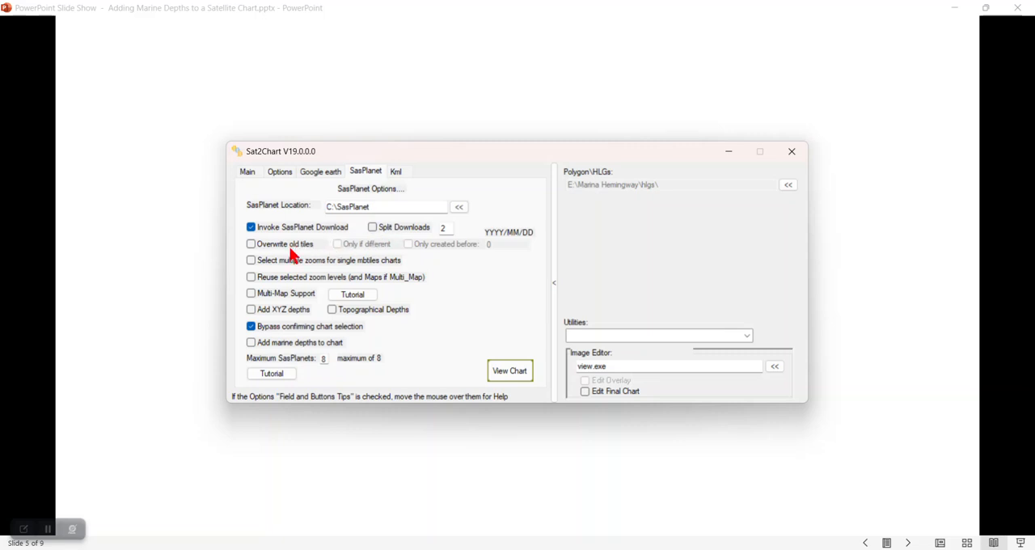
{"action": "left_click", "coordinate": [252, 294]}
{"action": "left_click", "coordinate": [250, 343]}
{"action": "left_click", "coordinate": [249, 172]}
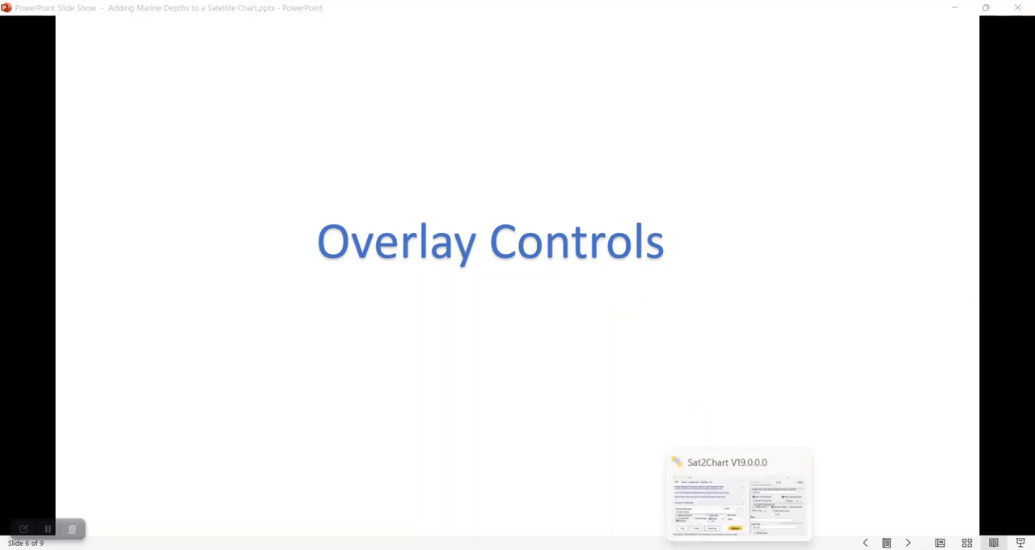
Examine the overlay and depth sounding controls in Sat2Chart, and check the globe view in Google Earth Pro
{"action": "left_click", "coordinate": [740, 549]}
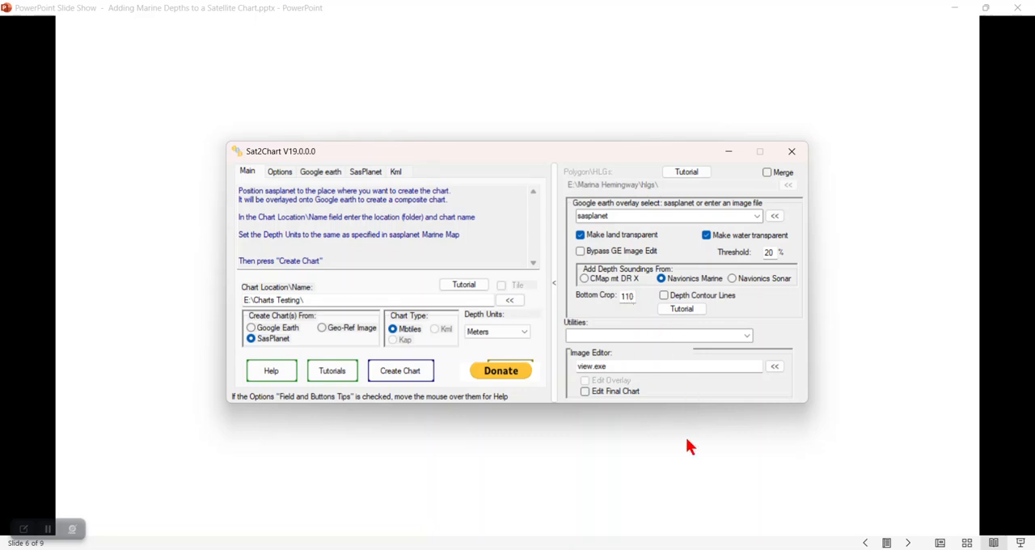
{"action": "left_click", "coordinate": [713, 533]}
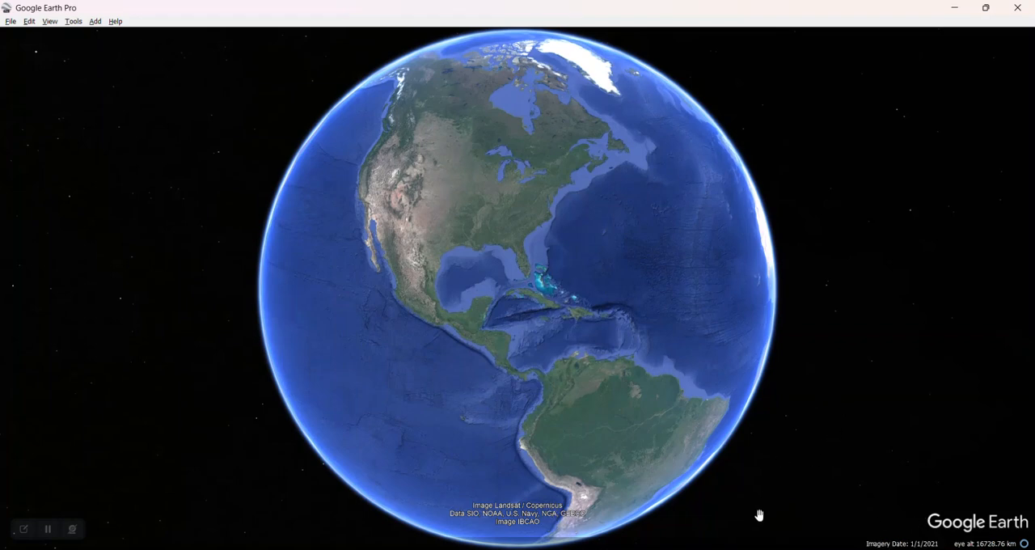
{"action": "left_click", "coordinate": [739, 549]}
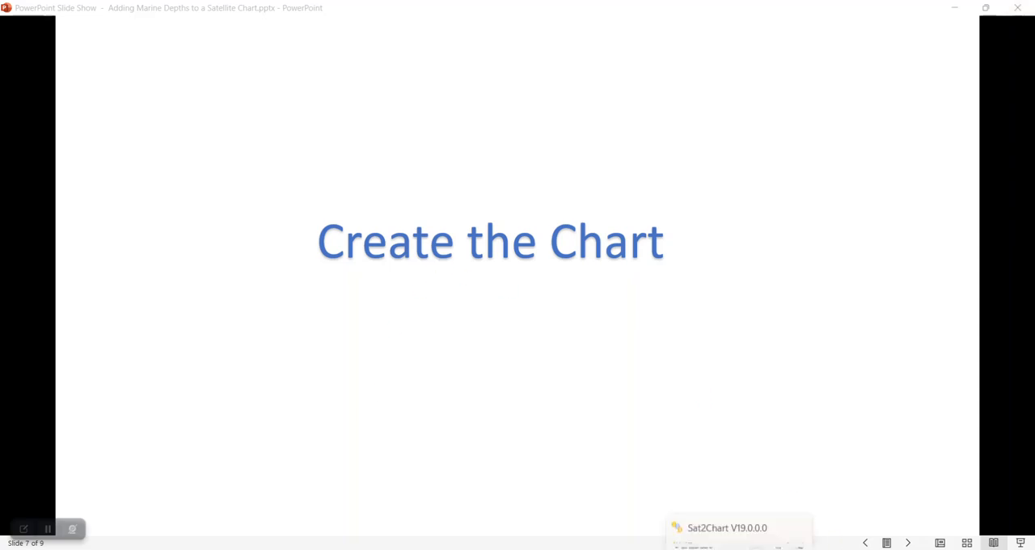
Highlight the positioning instruction in Sat2Chart, then switch to SAS.Planet and frame the coastal marina at zoom level z17
{"action": "left_click", "coordinate": [734, 549]}
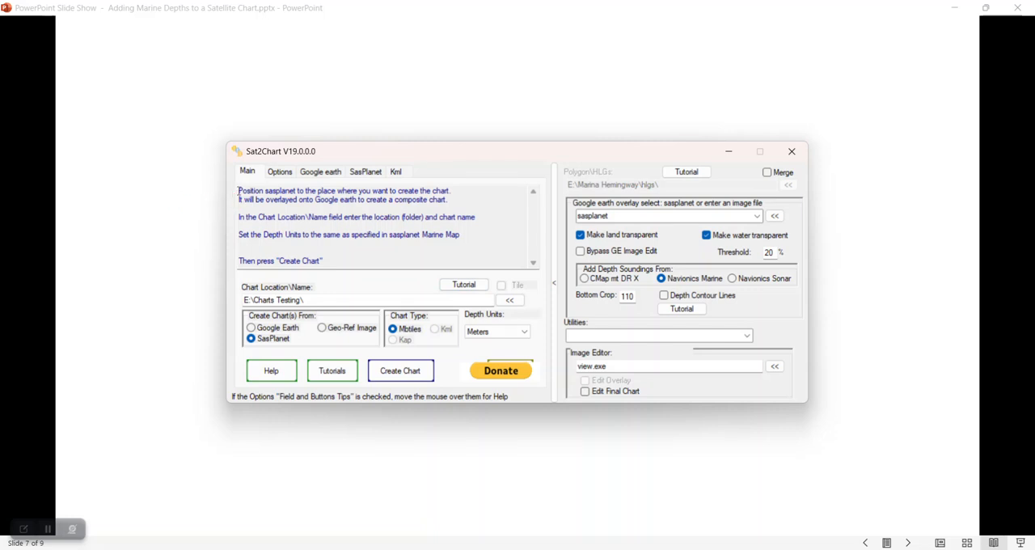
{"action": "left_click_drag", "start_coordinate": [238, 192], "coordinate": [456, 191]}
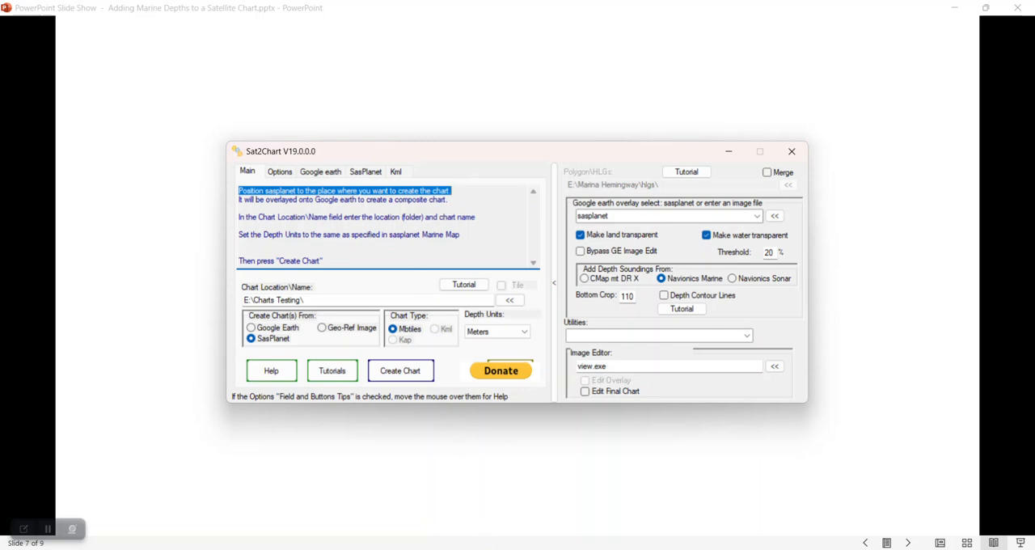
{"action": "left_click", "coordinate": [514, 514]}
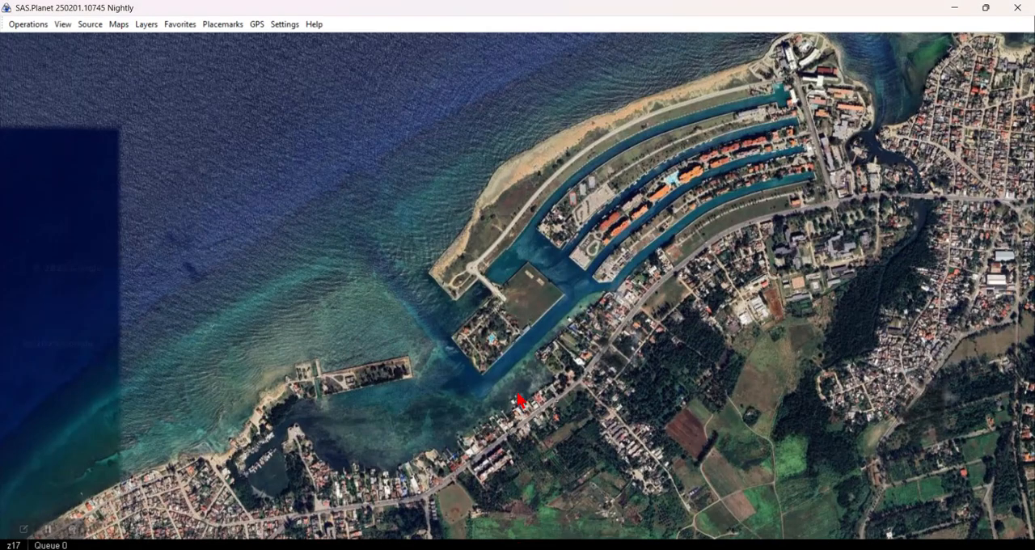
{"action": "scroll", "coordinate": [503, 397], "scroll_direction": "down", "scroll_amount": 2}
{"action": "scroll", "coordinate": [481, 401], "scroll_direction": "down", "scroll_amount": 2}
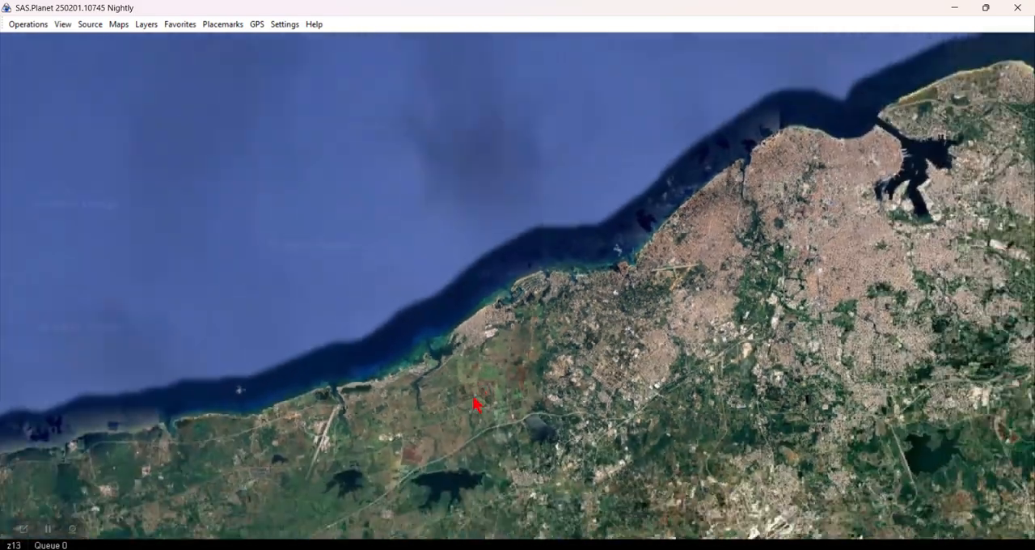
{"action": "scroll", "coordinate": [469, 415], "scroll_direction": "up", "scroll_amount": 1}
{"action": "scroll", "coordinate": [412, 420], "scroll_direction": "up", "scroll_amount": 3}
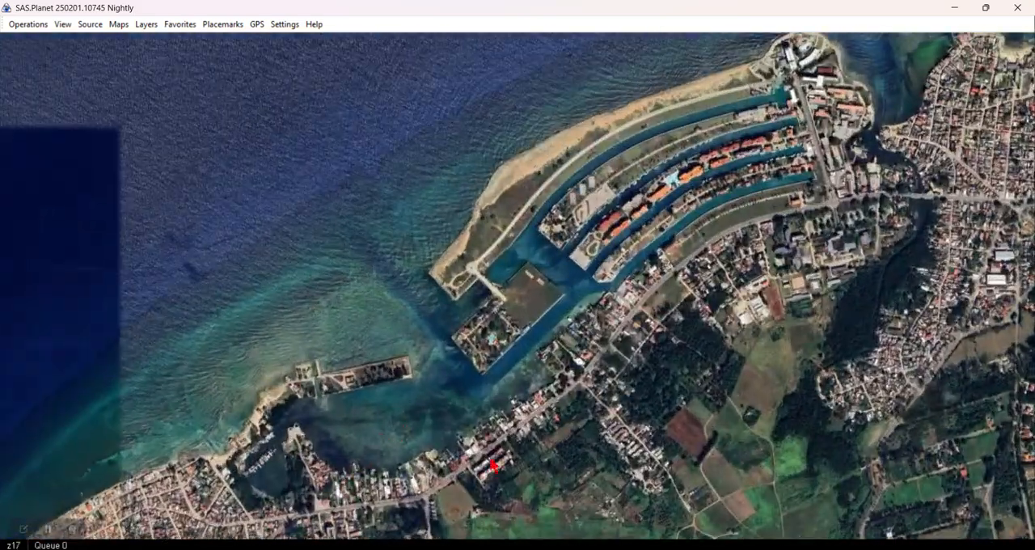
{"action": "left_click_drag", "start_coordinate": [605, 421], "coordinate": [598, 439]}
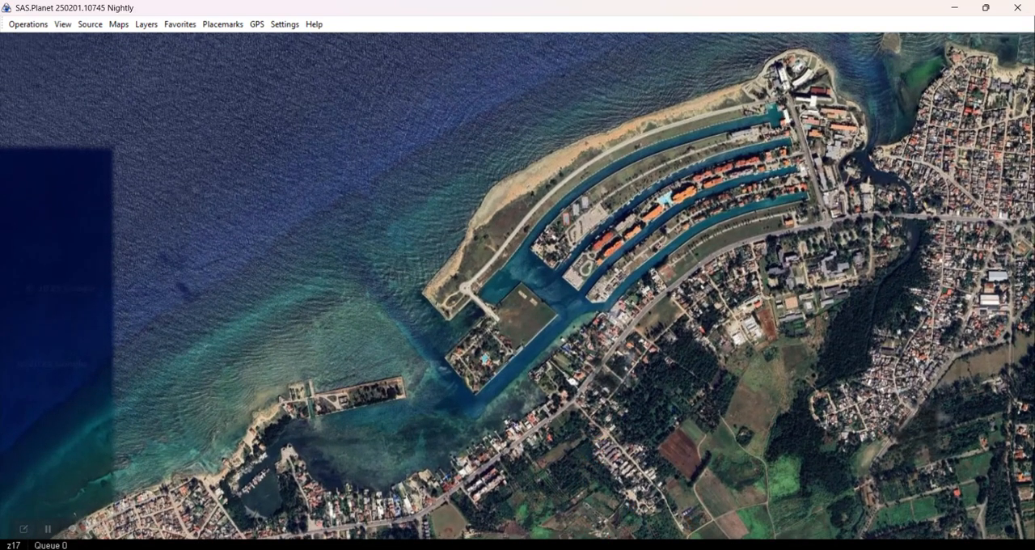
Switch to Sat2Chart, set the chart location and name to E:\Charts Testing\Marina Hemingway, and start creating the chart
{"action": "mouse_move", "coordinate": [739, 547]}
{"action": "left_click", "coordinate": [739, 493]}
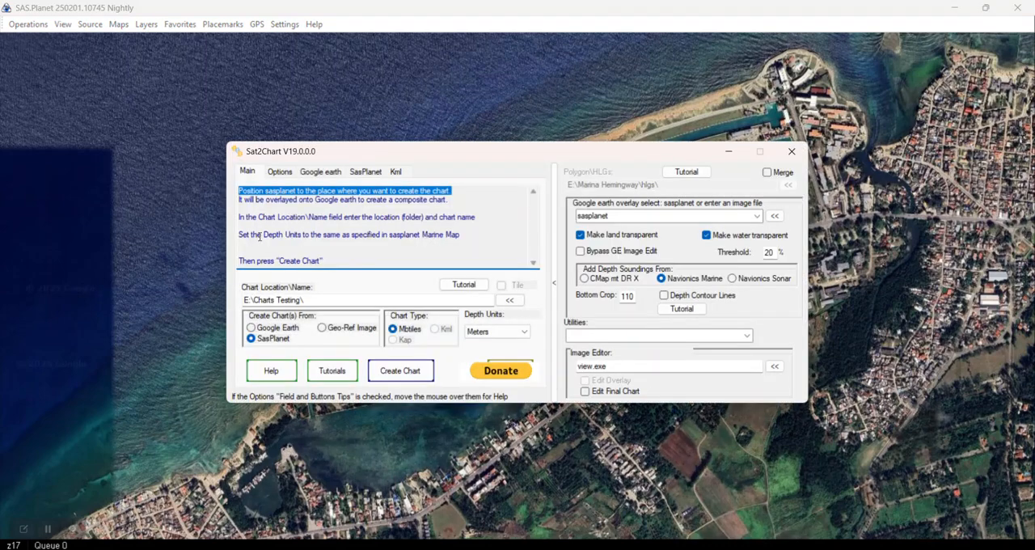
{"action": "left_click_drag", "start_coordinate": [241, 218], "coordinate": [478, 218]}
{"action": "left_click", "coordinate": [321, 298]}
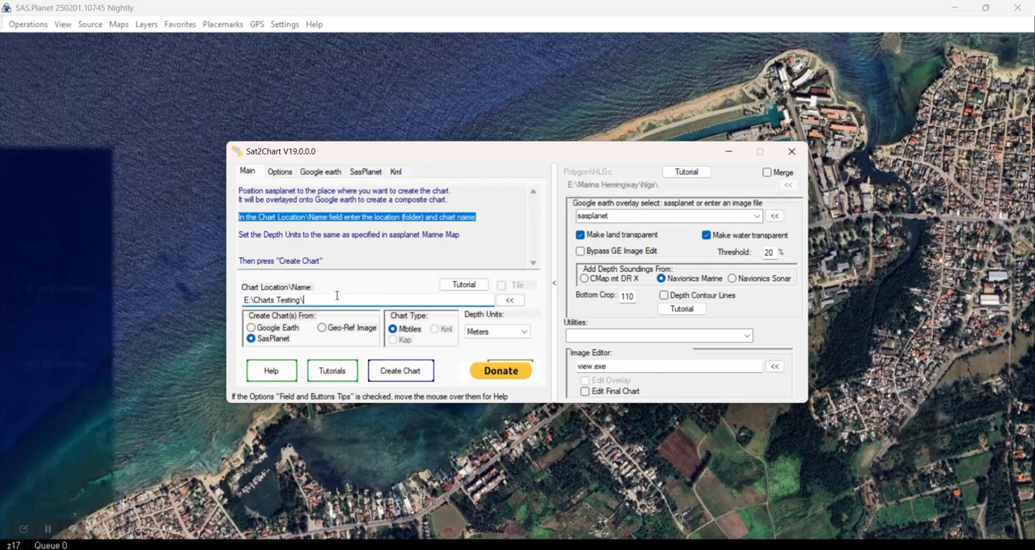
{"action": "type", "text": "Mar"}
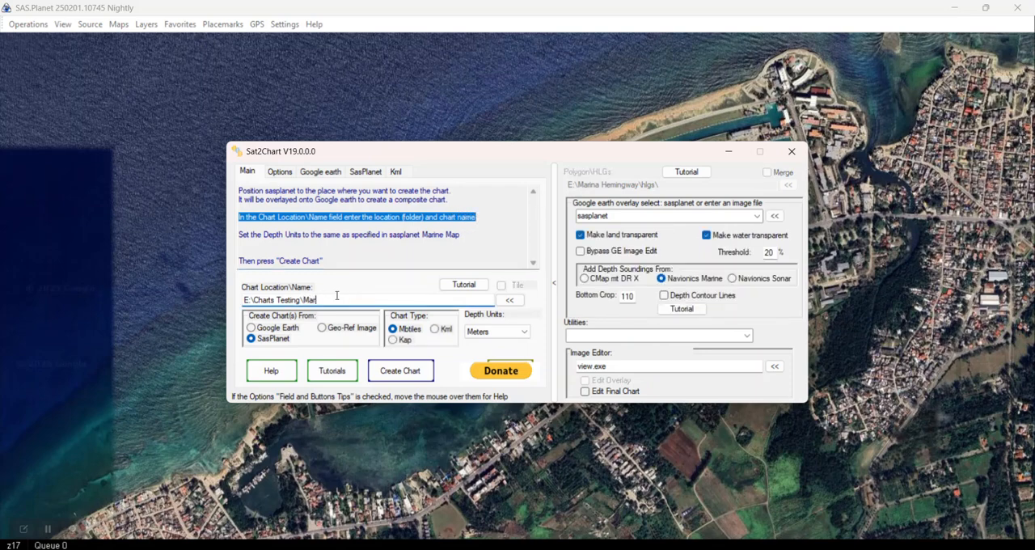
{"action": "type", "text": "ina He"}
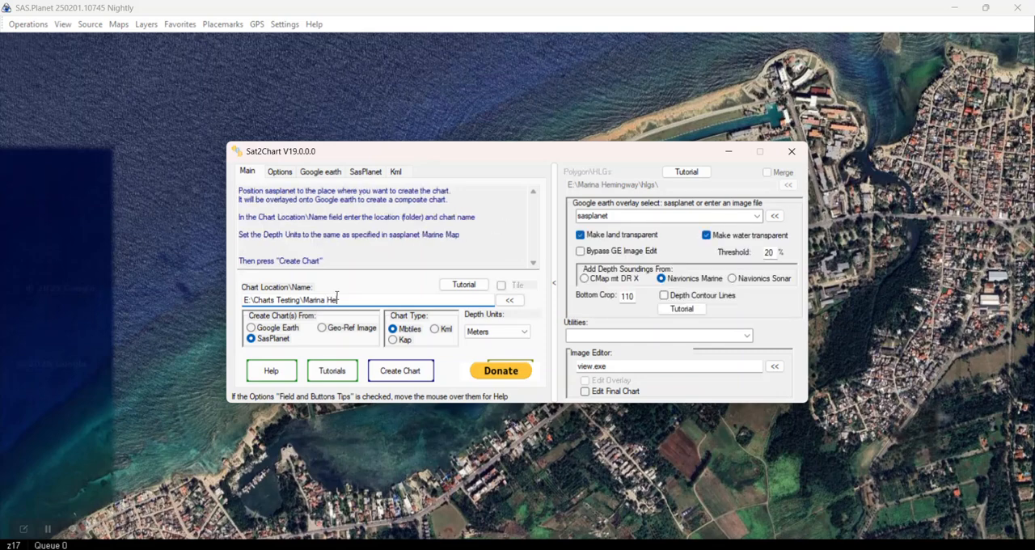
{"action": "type", "text": "ming"}
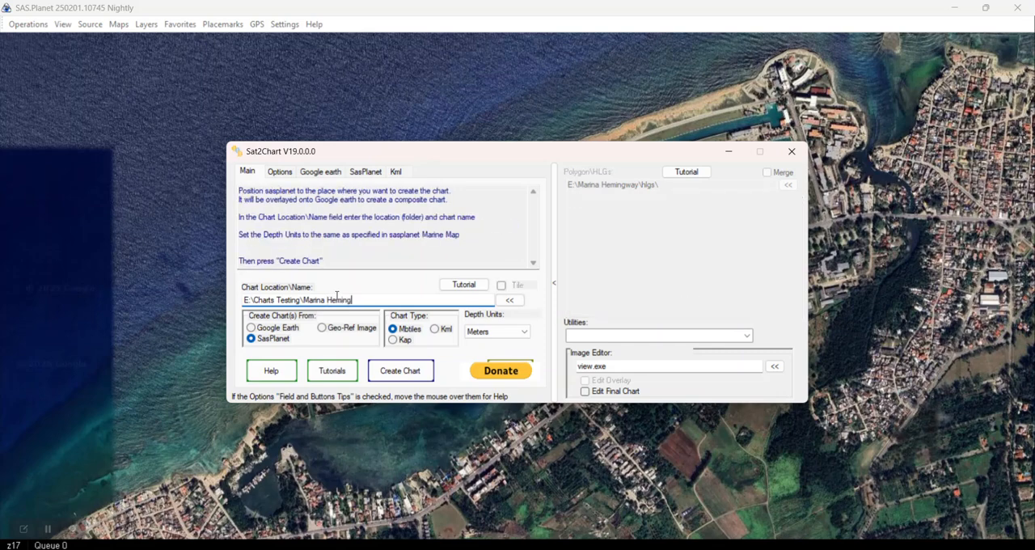
{"action": "type", "text": "way"}
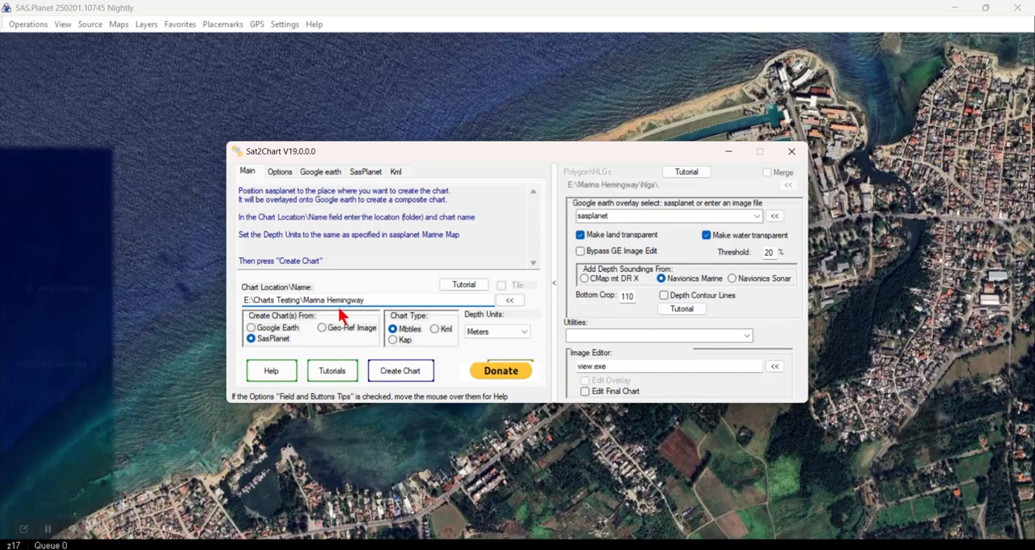
{"action": "left_click", "coordinate": [396, 376]}
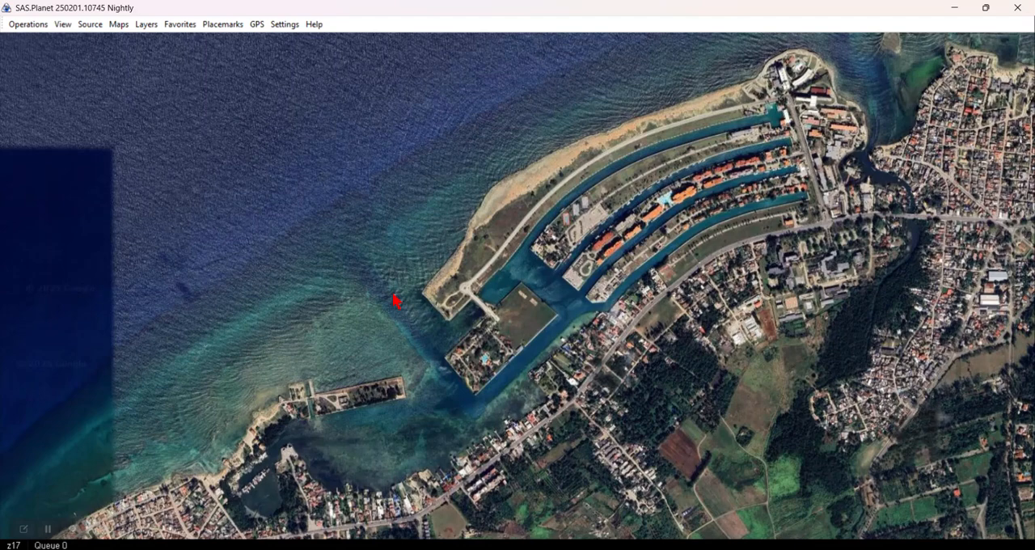
Switch to Google Earth Pro and add a placemark with view latitude 23.084785, longitude -82.499084 and range 3403.43 to frame the marina
{"action": "key", "text": "alt+Tab"}
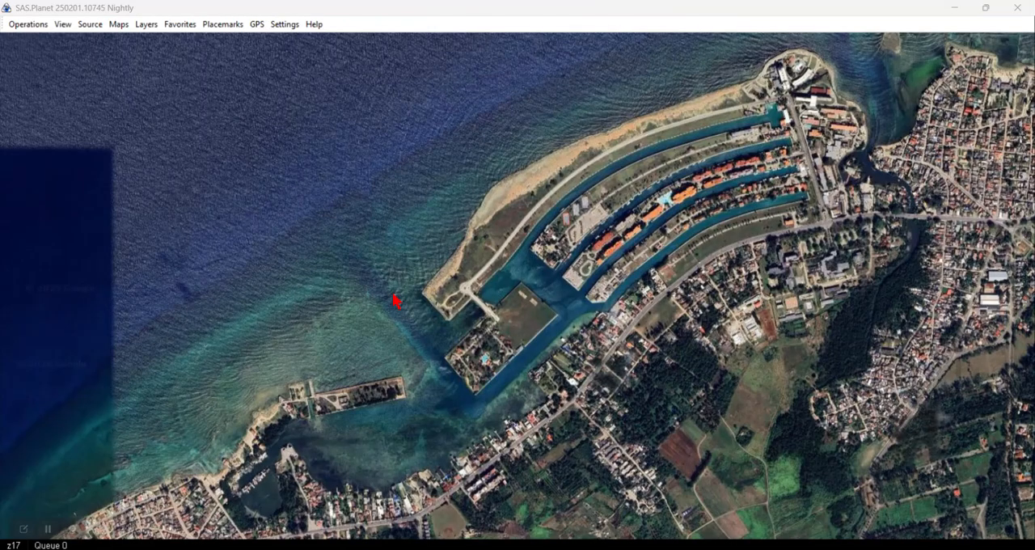
{"action": "key", "text": "n"}
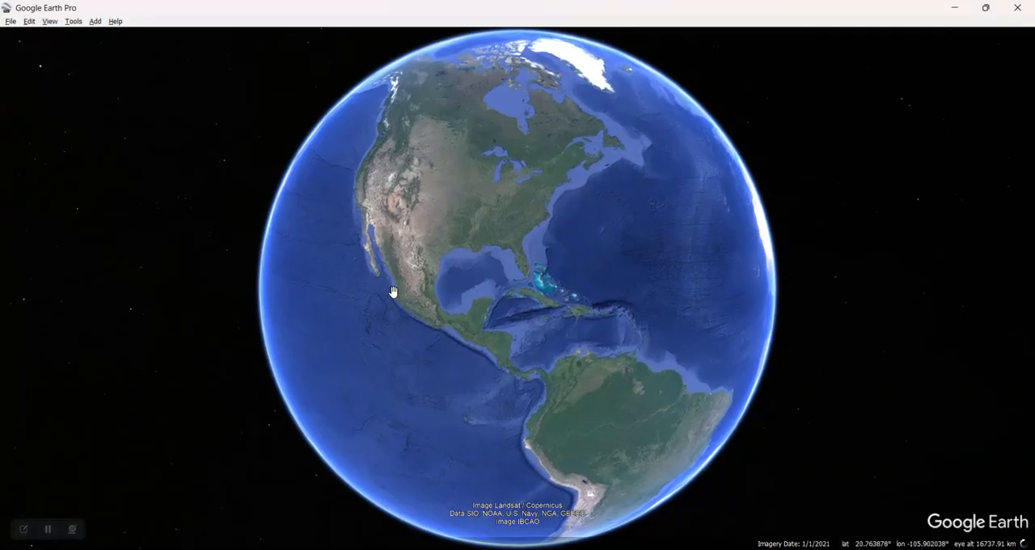
{"action": "key", "text": "Tab"}
{"action": "key", "text": "Tab"}
{"action": "key", "text": "Tab"}
{"action": "key", "text": "Right"}
{"action": "key", "text": "Right"}
{"action": "key", "text": "Tab"}
{"action": "key", "text": "Tab"}
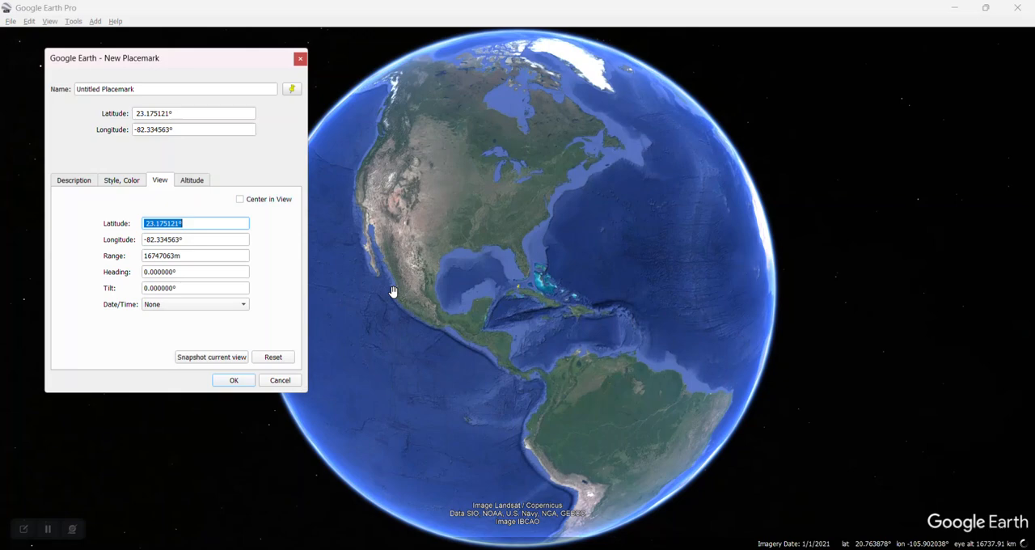
{"action": "type", "text": "23.084785"}
{"action": "key", "text": "Tab"}
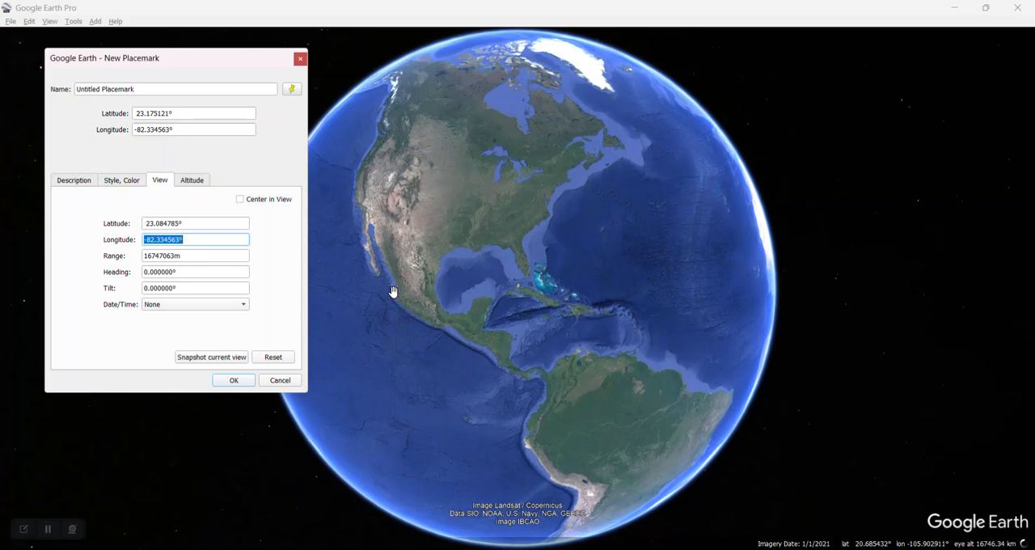
{"action": "type", "text": "-82.499084"}
{"action": "key", "text": "Tab"}
{"action": "key", "text": "ctrl+v"}
{"action": "key", "text": "Tab"}
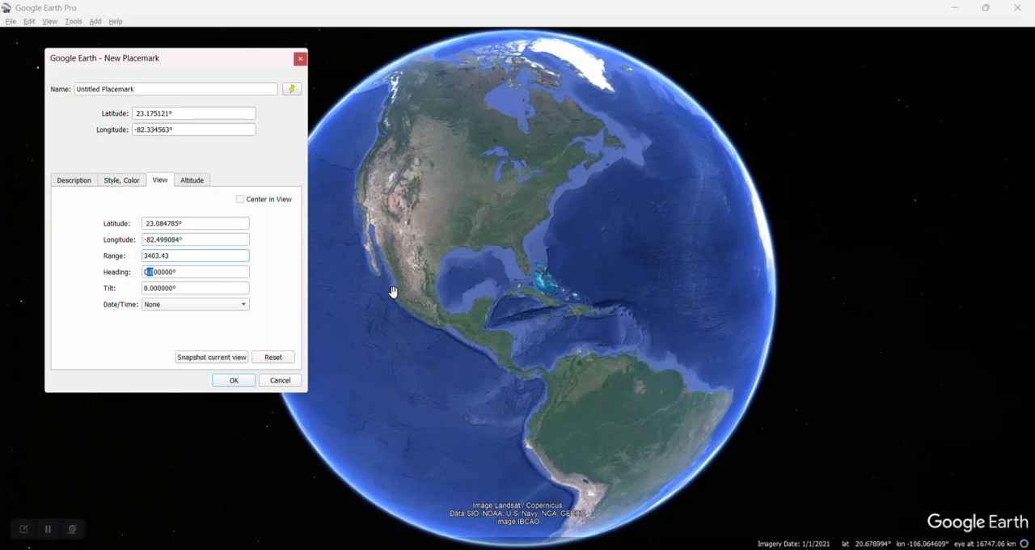
{"action": "key", "text": "Return"}
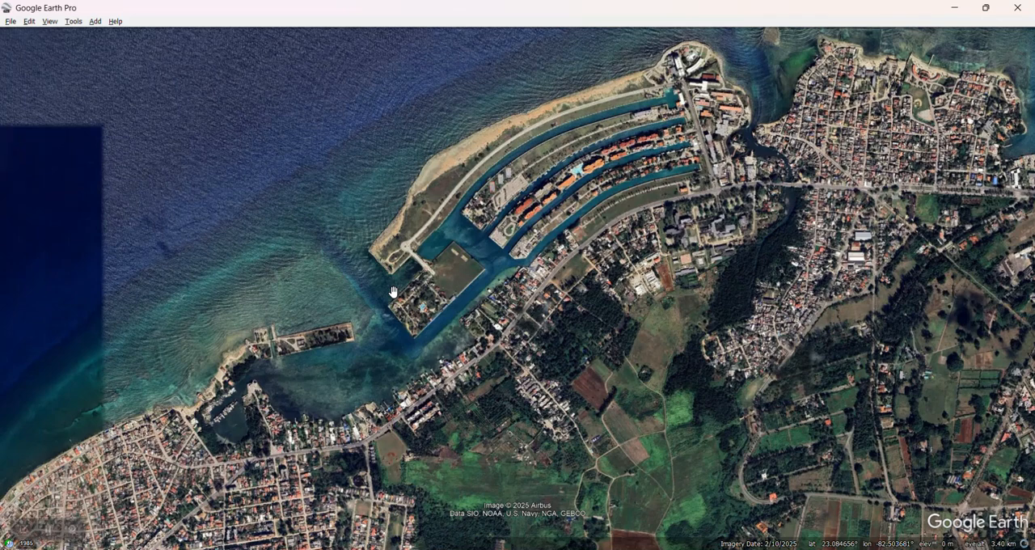
Add an image overlay named Model linked to the temporary file _temp_resized_image_file_1759464287.bmp
{"action": "key", "text": "ctrl+shift+o"}
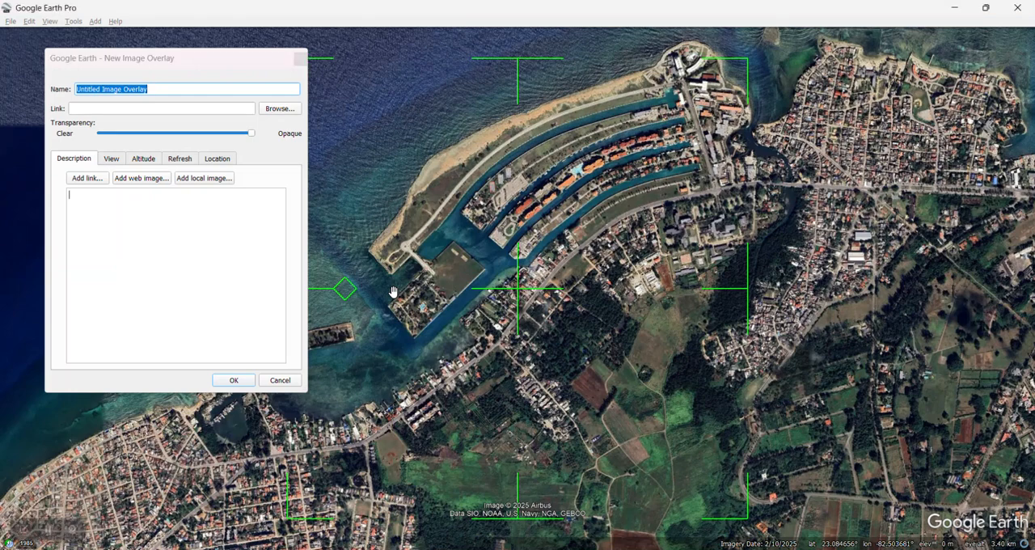
{"action": "type", "text": "Model"}
{"action": "key", "text": "Tab"}
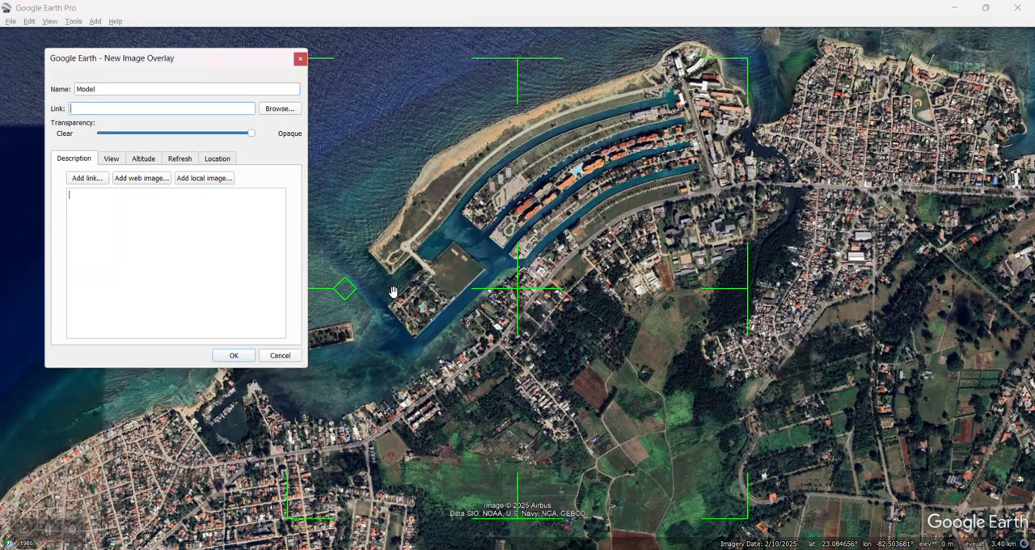
{"action": "key", "text": "ctrl+v"}
{"action": "key", "text": "Tab"}
{"action": "key", "text": "Tab"}
{"action": "key", "text": "Tab"}
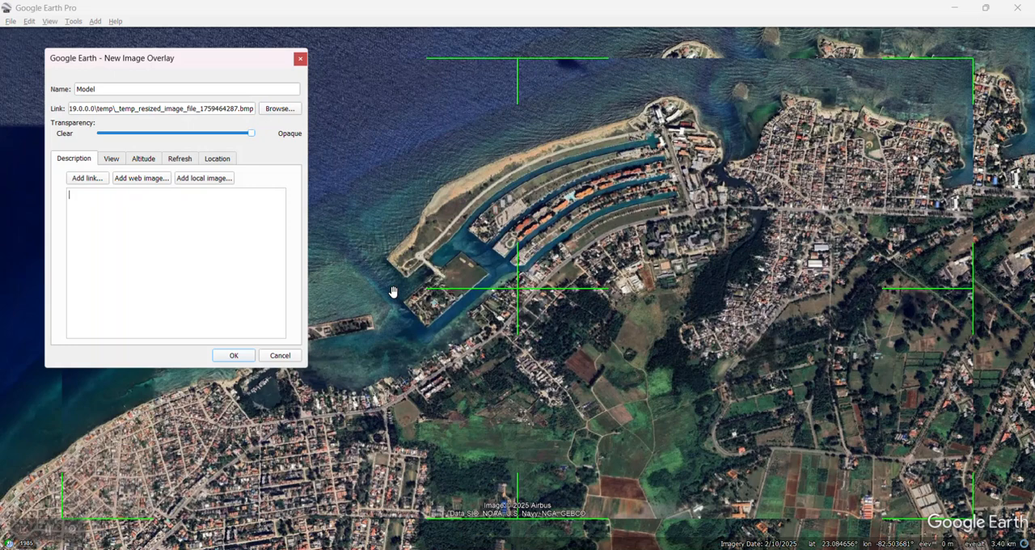
Change the altitude mode of the resized image overlay from the default Clamped to ground
{"action": "key", "text": "Right"}
{"action": "key", "text": "Right"}
{"action": "key", "text": "Tab"}
{"action": "key", "text": "Down"}
{"action": "key", "text": "Tab"}
{"action": "key", "text": "shift+Tab"}
{"action": "key", "text": "Tab"}
{"action": "key", "text": "Tab"}
{"action": "key", "text": "Tab"}
Set the image overlay's bounds to north 23.094891, east -82.479858, south 23.074678 and west -82.518311, and accept the overlay
{"action": "key", "text": "Tab"}
{"action": "key", "text": "Right"}
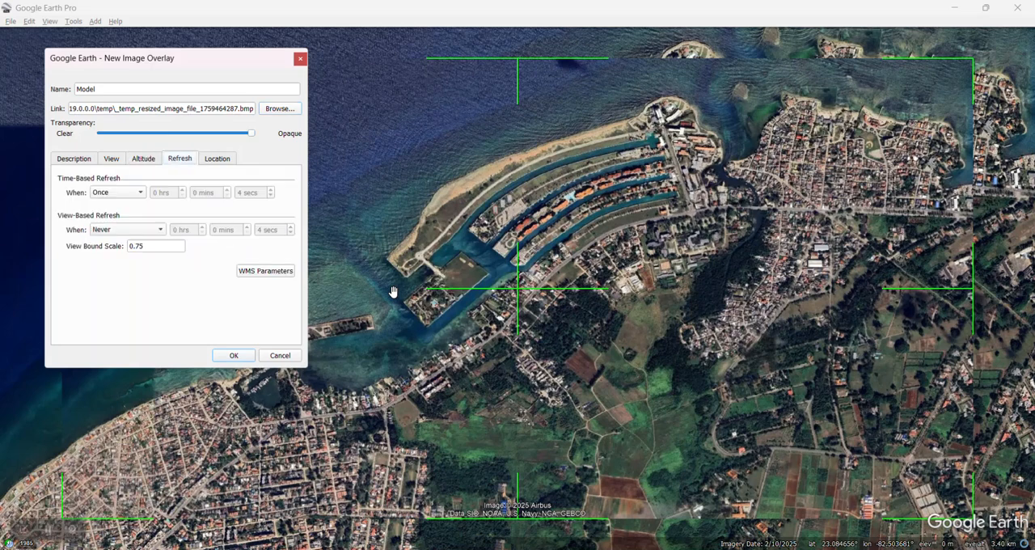
{"action": "key", "text": "Right"}
{"action": "key", "text": "Tab"}
{"action": "type", "text": "23.094891"}
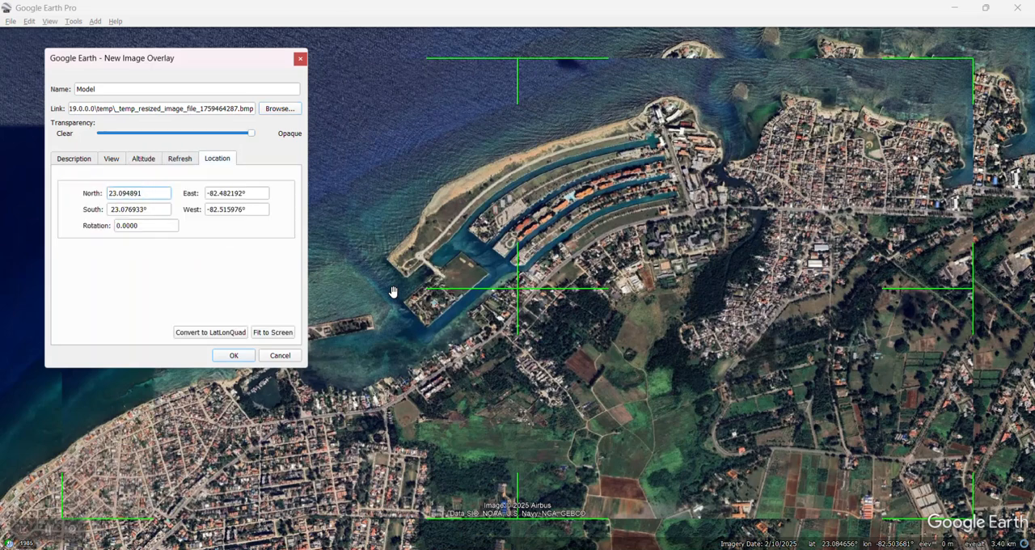
{"action": "key", "text": "Tab"}
{"action": "type", "text": "-82.479858"}
{"action": "key", "text": "Tab"}
{"action": "type", "text": "23.074678"}
{"action": "key", "text": "Tab"}
{"action": "type", "text": "-82.518311"}
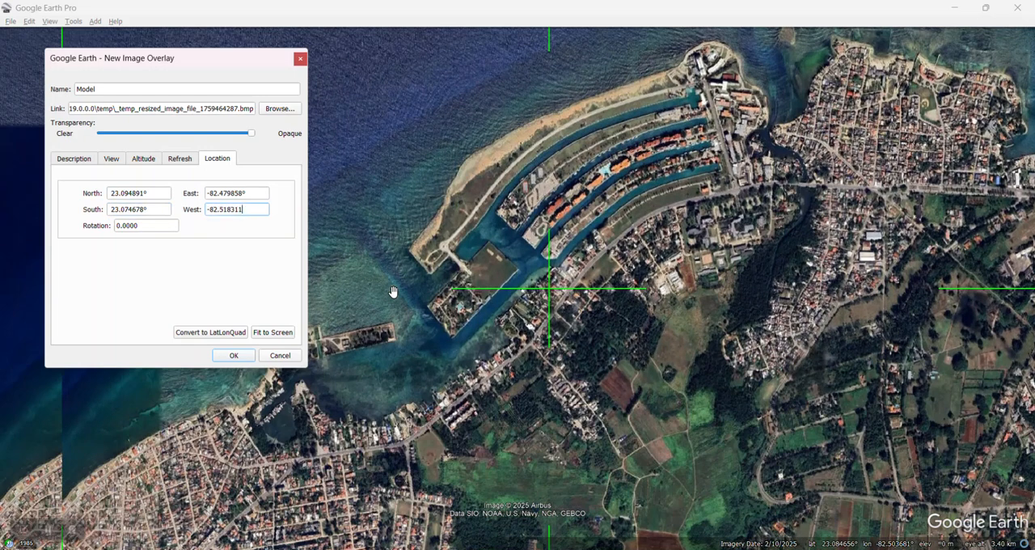
{"action": "key", "text": "Tab"}
{"action": "key", "text": "Return"}
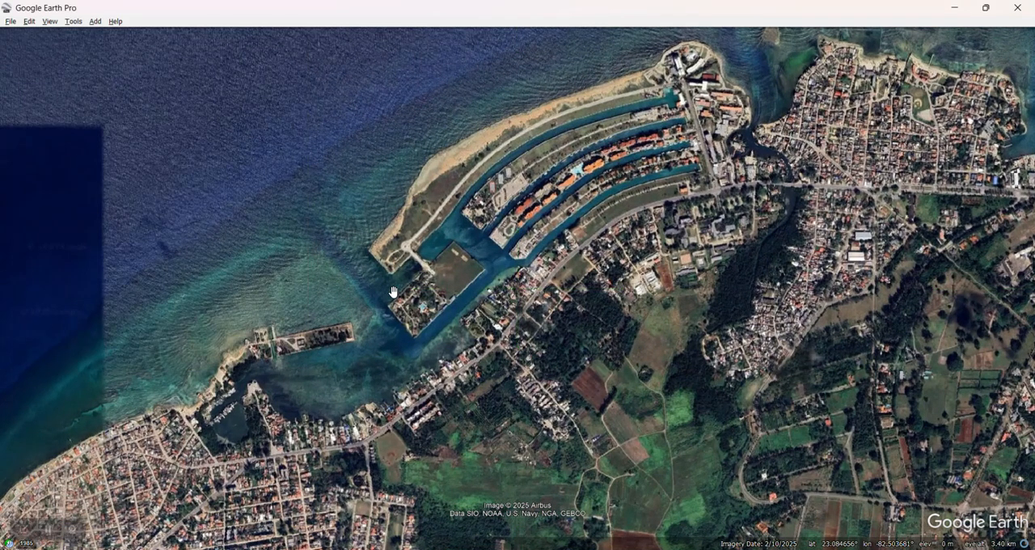
{"action": "key", "text": "alt+Return"}
{"action": "type", "text": "GE_OVERLAY_1759464287"}
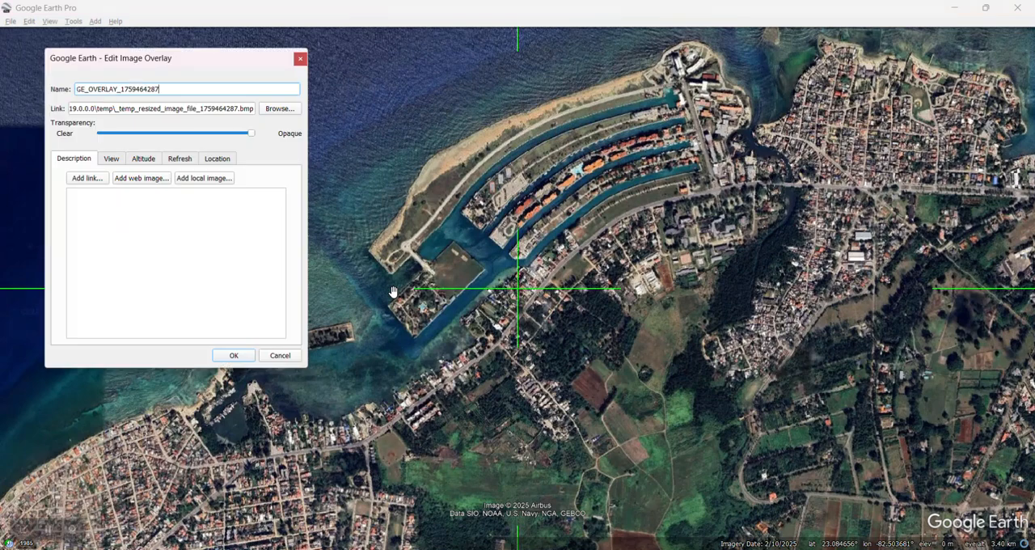
{"action": "key", "text": "Return"}
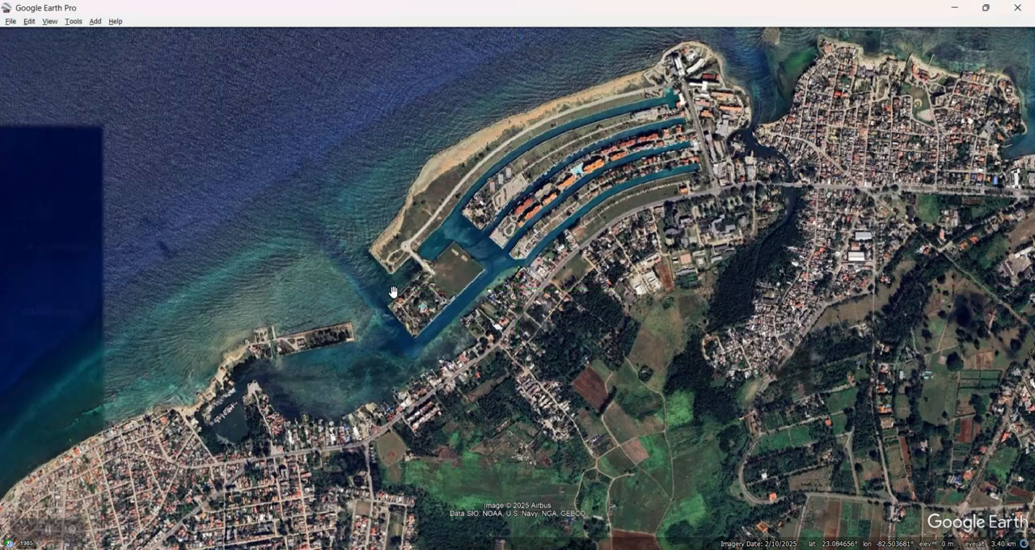
Add a second image overlay named Model linked to the depth image _temp_SasPlanet_Depth_Image_1759464287.bmp
{"action": "key", "text": "ctrl+shift+o"}
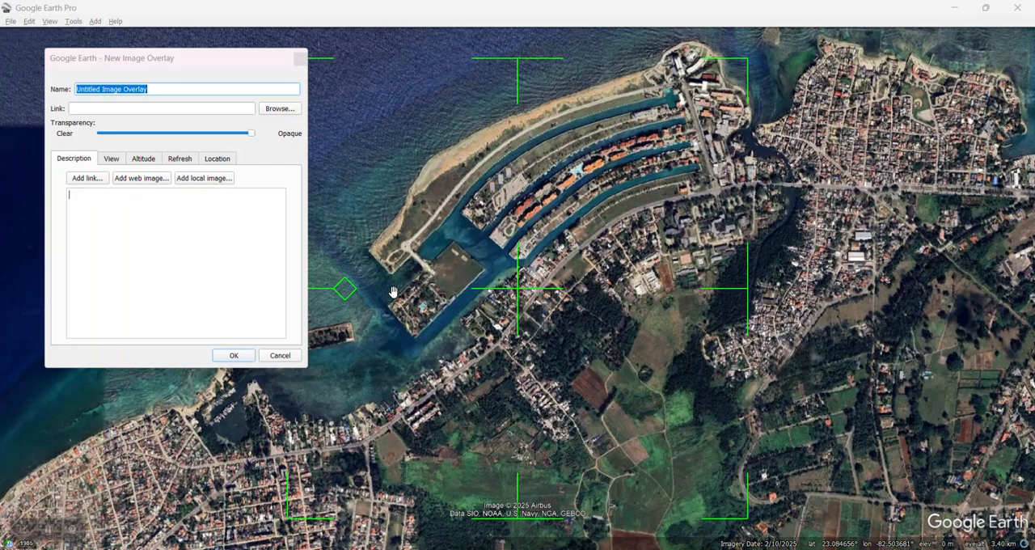
{"action": "type", "text": "Model"}
{"action": "key", "text": "Tab"}
{"action": "key", "text": "ctrl+v"}
{"action": "key", "text": "Tab"}
{"action": "key", "text": "Tab"}
Change the depth image overlay's altitude mode to the option after Clamped to ground
{"action": "key", "text": "ctrl+Tab"}
Set the depth overlay's north bound to 23.094891 and east bound to -82.479858, paste its south and west bounds, and accept the overlay
{"action": "key", "text": "ctrl+Tab"}
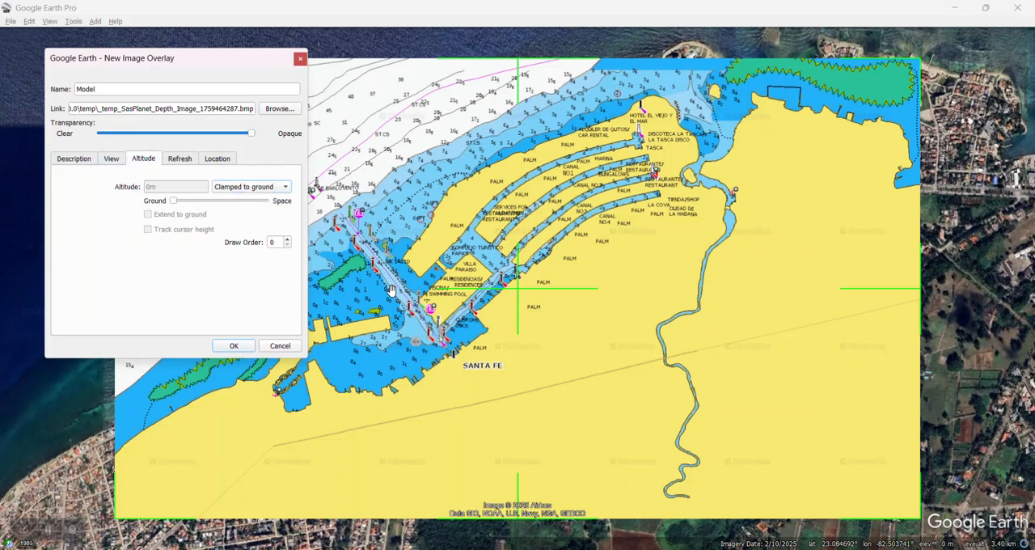
{"action": "key", "text": "Tab"}
{"action": "key", "text": "Down"}
{"action": "key", "text": "Tab"}
{"action": "key", "text": "Tab"}
{"action": "key", "text": "Tab"}
{"action": "key", "text": "Tab"}
{"action": "key", "text": "Tab"}
{"action": "key", "text": "Tab"}
{"action": "key", "text": "ctrl+Tab"}
{"action": "key", "text": "ctrl+Tab"}
{"action": "key", "text": "Tab"}
{"action": "type", "text": "23.094891"}
{"action": "key", "text": "Tab"}
{"action": "type", "text": "-82.479858"}
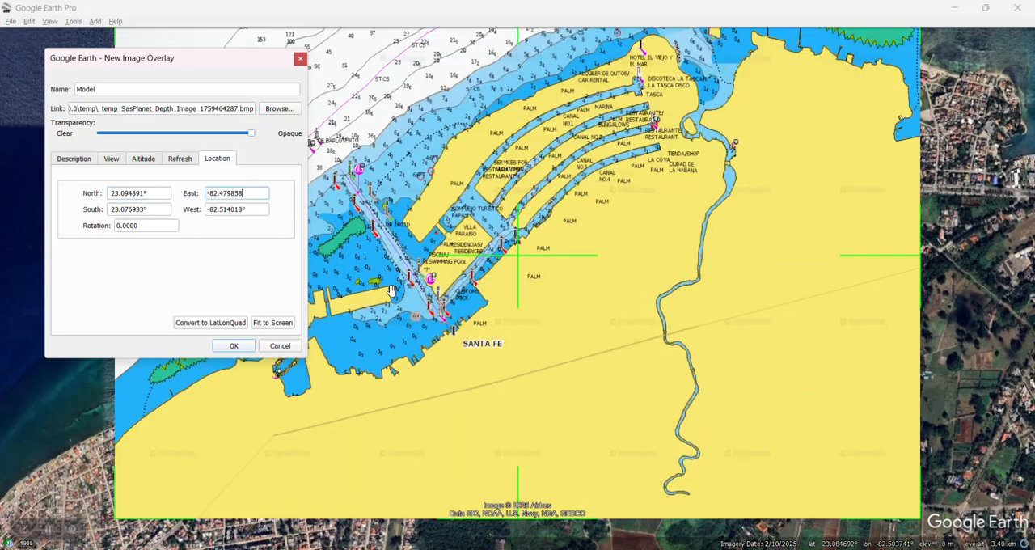
{"action": "key", "text": "Tab"}
{"action": "type", "text": "23.074678"}
{"action": "key", "text": "Tab"}
{"action": "type", "text": "-82.518311"}
{"action": "key", "text": "Tab"}
{"action": "key", "text": "Return"}
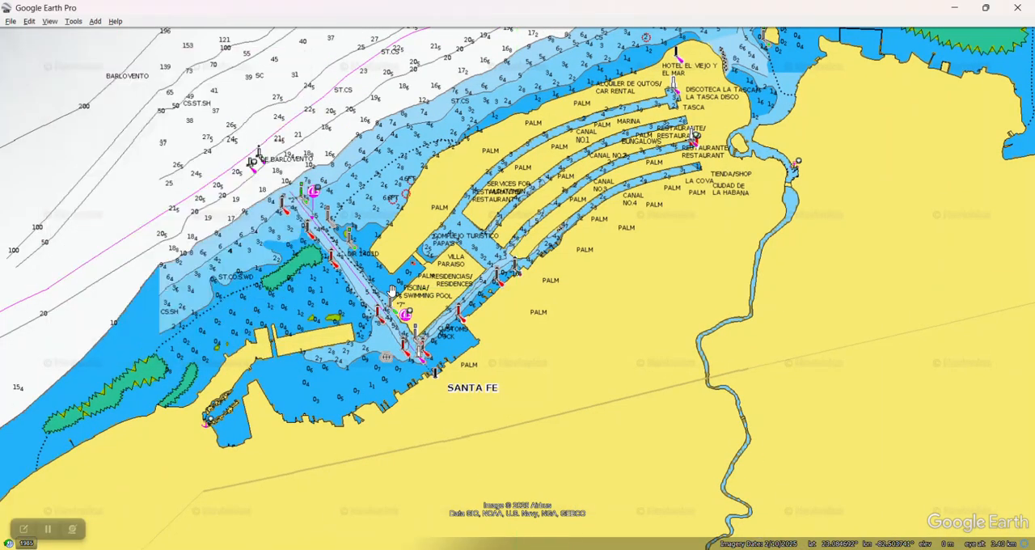
{"action": "key", "text": "alt+Return"}
{"action": "key", "text": "ctrl+v"}
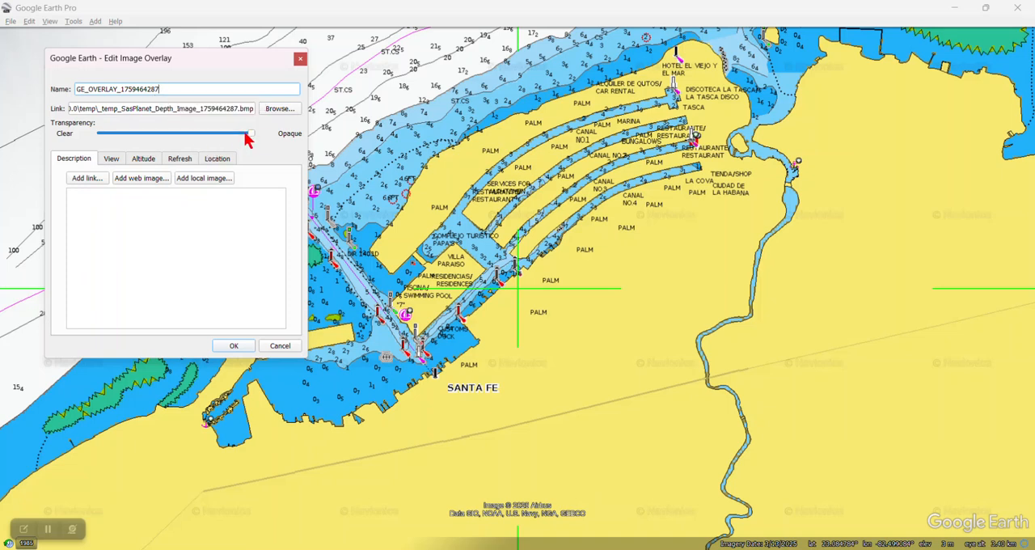
{"action": "mouse_move", "coordinate": [253, 139]}
{"action": "left_mouse_down"}
{"action": "mouse_move", "coordinate": [99, 137]}
{"action": "mouse_move", "coordinate": [256, 133]}
{"action": "mouse_move", "coordinate": [108, 134]}
{"action": "mouse_move", "coordinate": [254, 143]}
{"action": "left_mouse_up"}
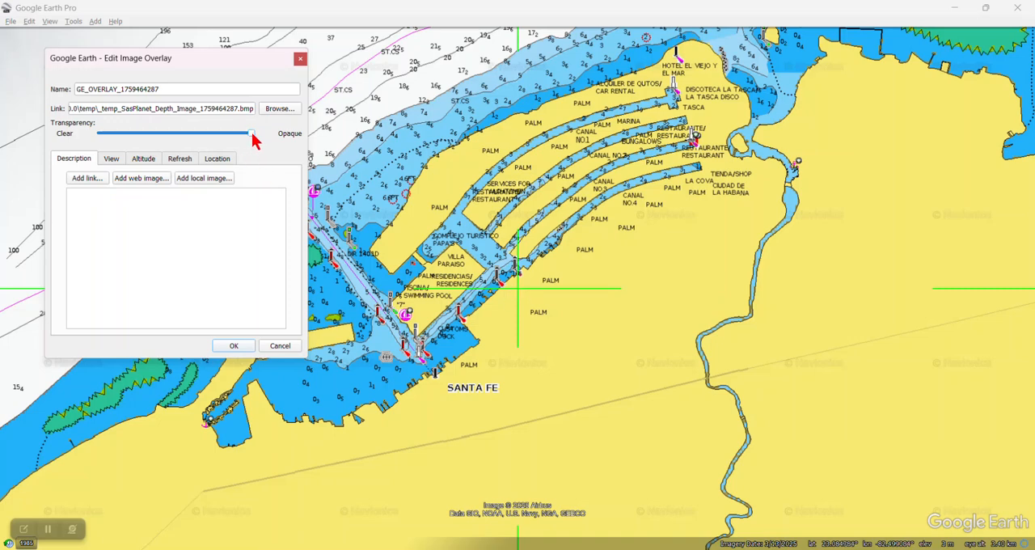
{"action": "left_click_drag", "start_coordinate": [250, 136], "coordinate": [296, 143]}
Check the Bypass GE Image Edit option in Sat2Chart, return to Google Earth Pro and accept the depth overlay's edits
{"action": "left_click", "coordinate": [732, 549]}
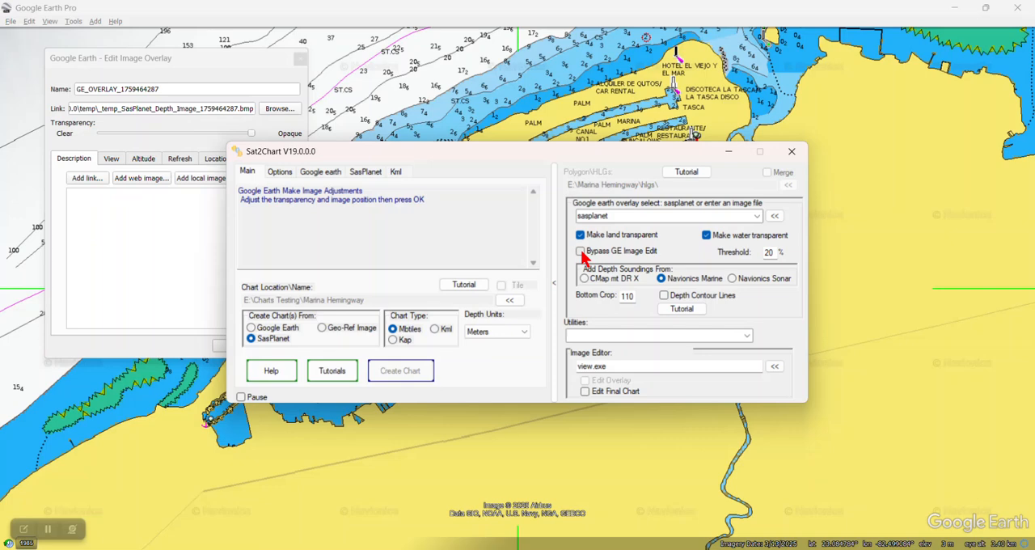
{"action": "left_click", "coordinate": [172, 250]}
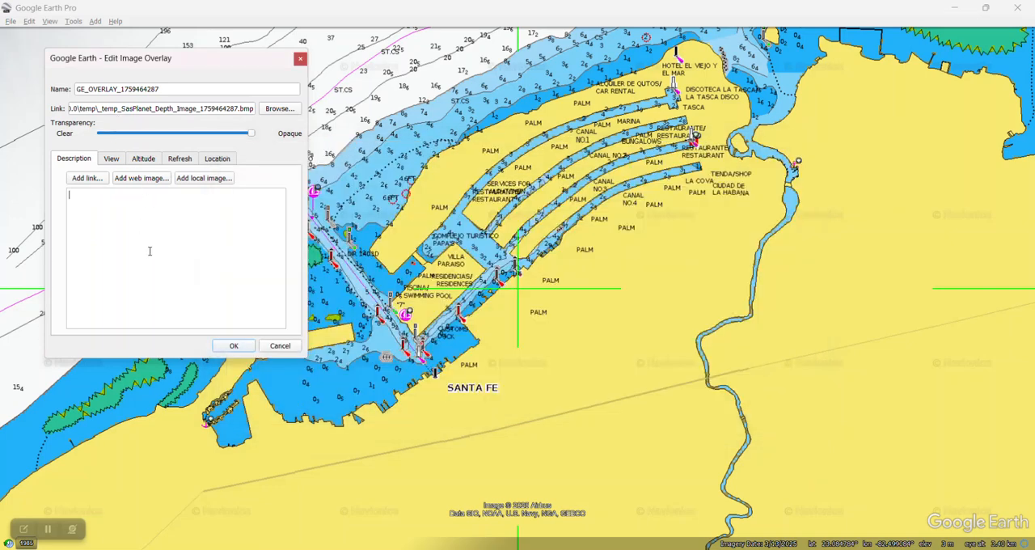
{"action": "left_click", "coordinate": [234, 346]}
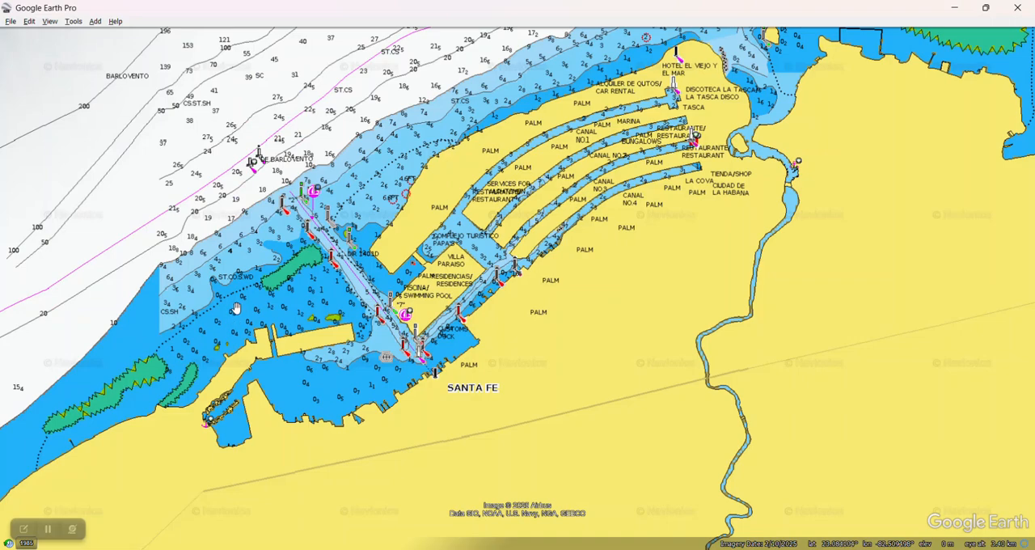
Show and hide the Google Earth Pro sidebar, and check the Marina Hemingway.mbtiles file in File Explorer's Charts Testing folder
{"action": "key", "text": "ctrl+alt+b"}
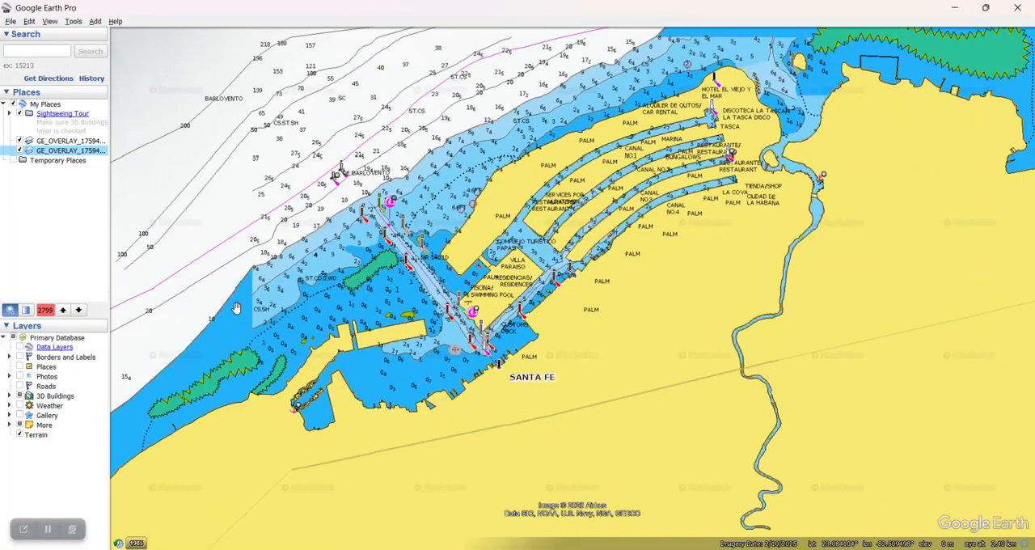
{"action": "key", "text": "ctrl+alt+b"}
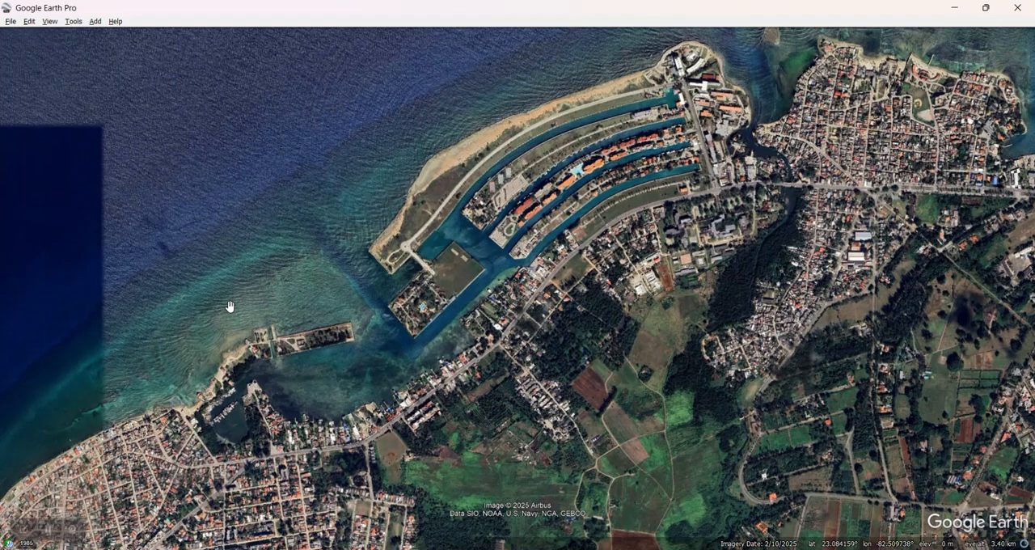
{"action": "left_click", "coordinate": [366, 297]}
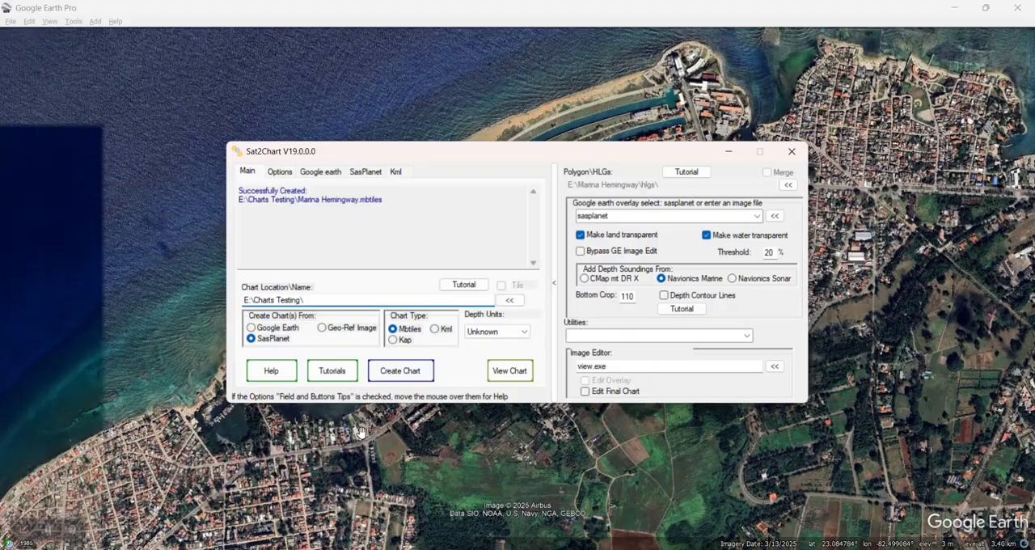
{"action": "mouse_move", "coordinate": [349, 543]}
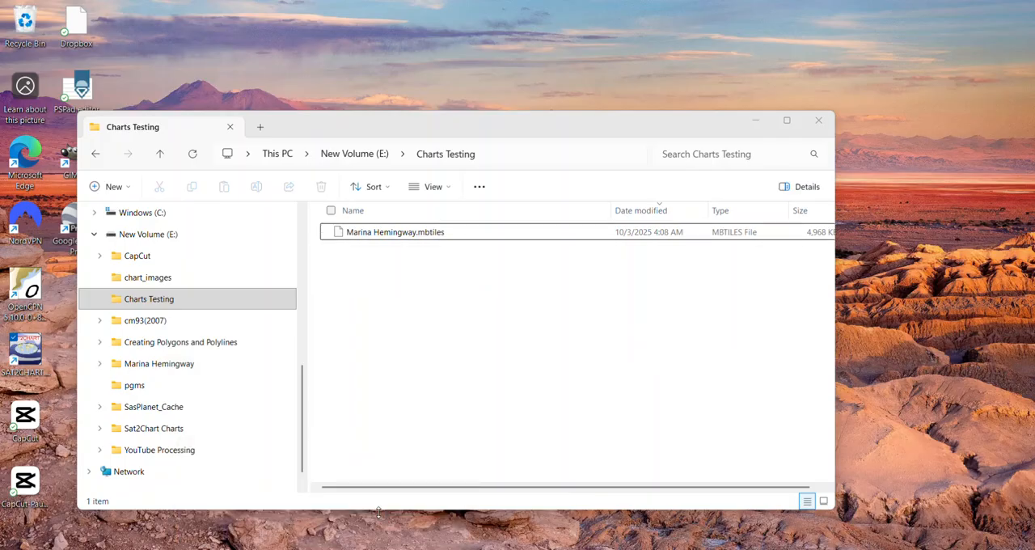
{"action": "left_click", "coordinate": [396, 489]}
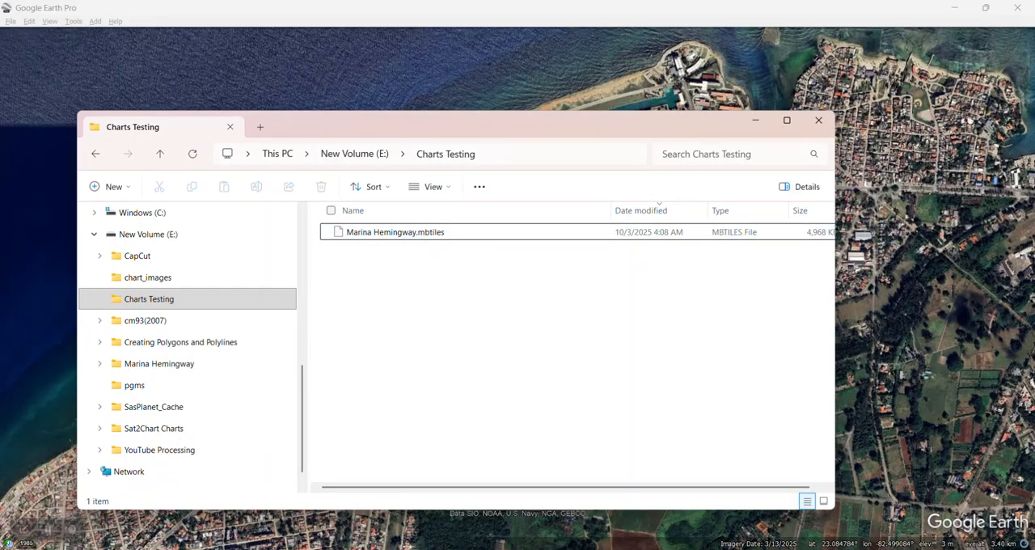
Switch to OpenCPN, scan the charts and update the database with the listed chart directories, and display the Marina Hemingway.mbtiles chart
{"action": "left_click", "coordinate": [495, 548]}
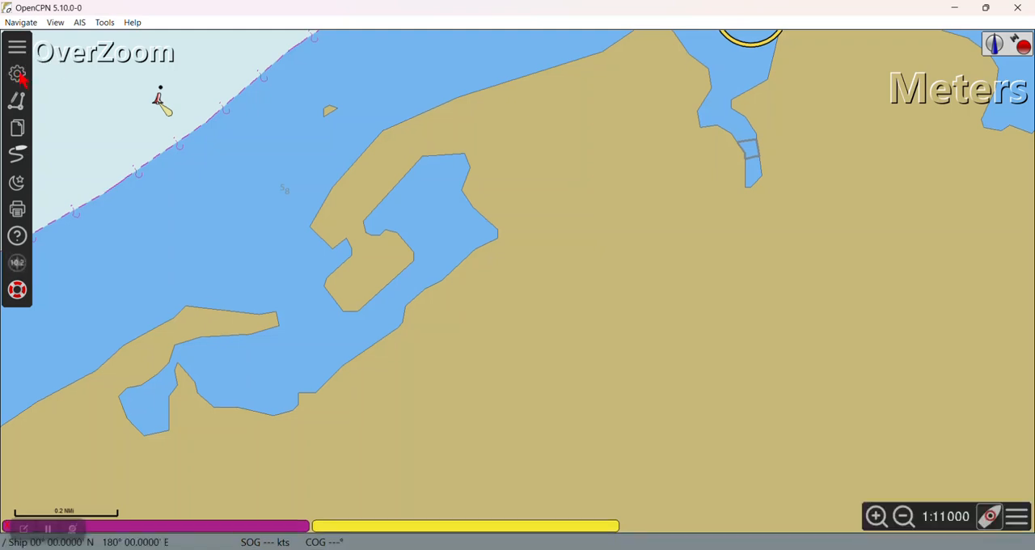
{"action": "left_click", "coordinate": [18, 74]}
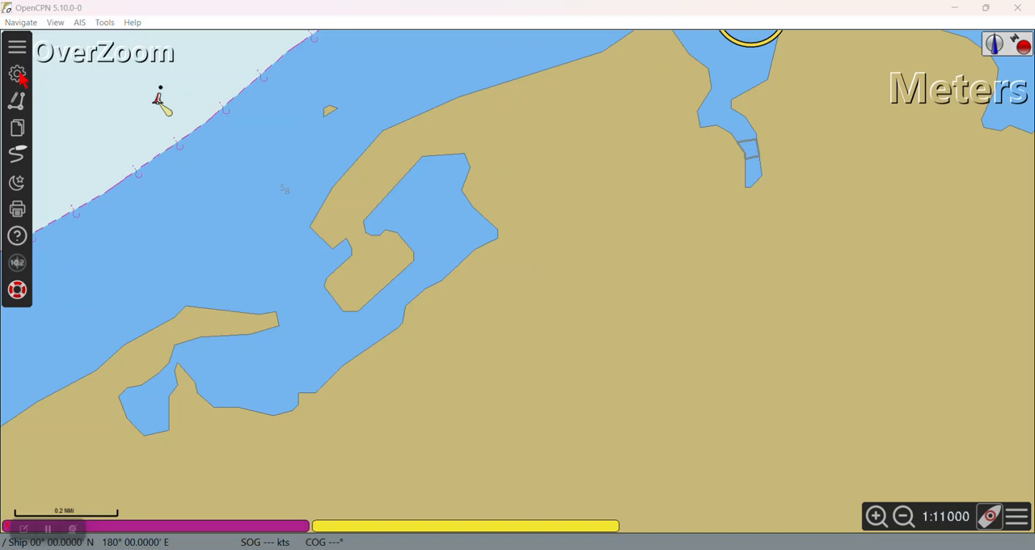
{"action": "left_click", "coordinate": [389, 131]}
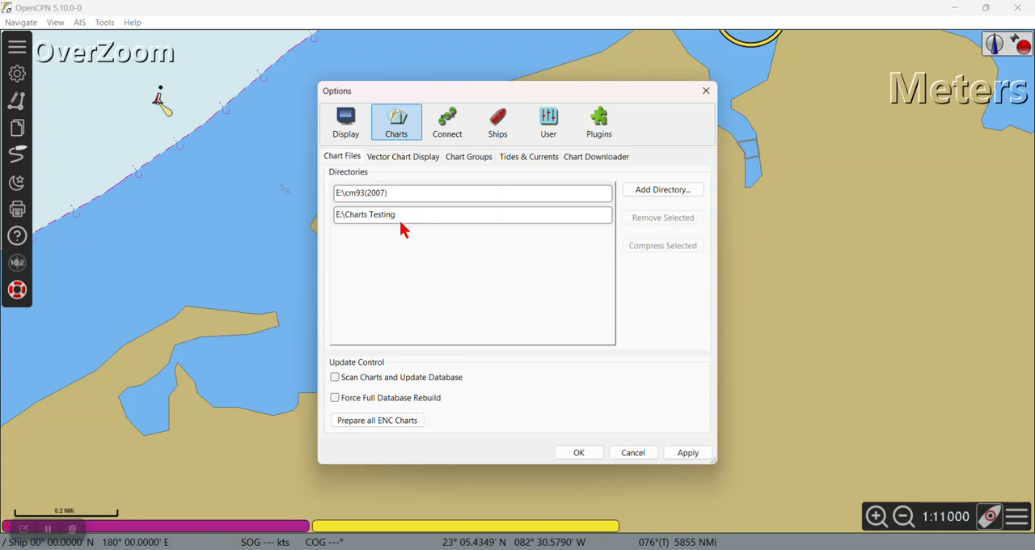
{"action": "left_click", "coordinate": [340, 380]}
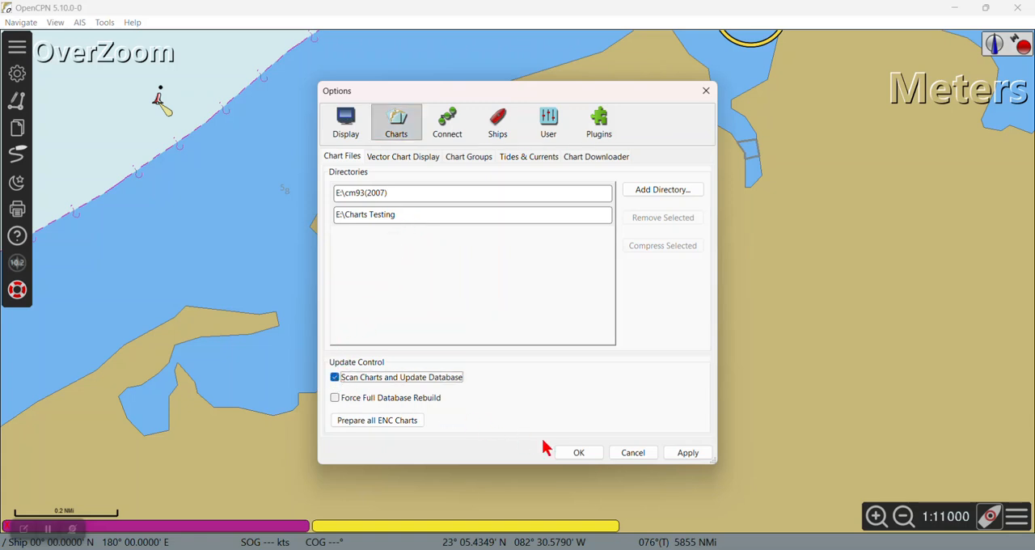
{"action": "left_click", "coordinate": [576, 452]}
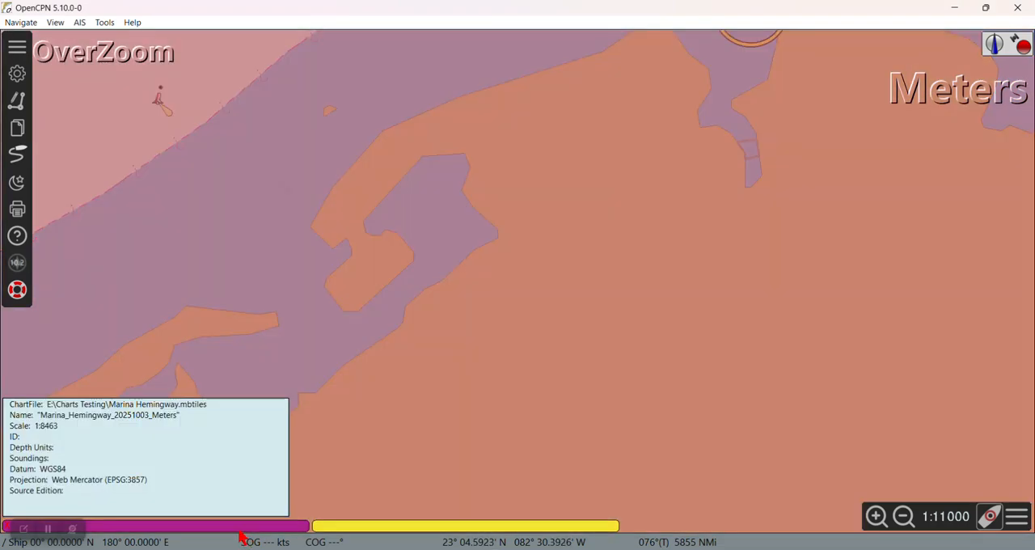
{"action": "left_click", "coordinate": [241, 531]}
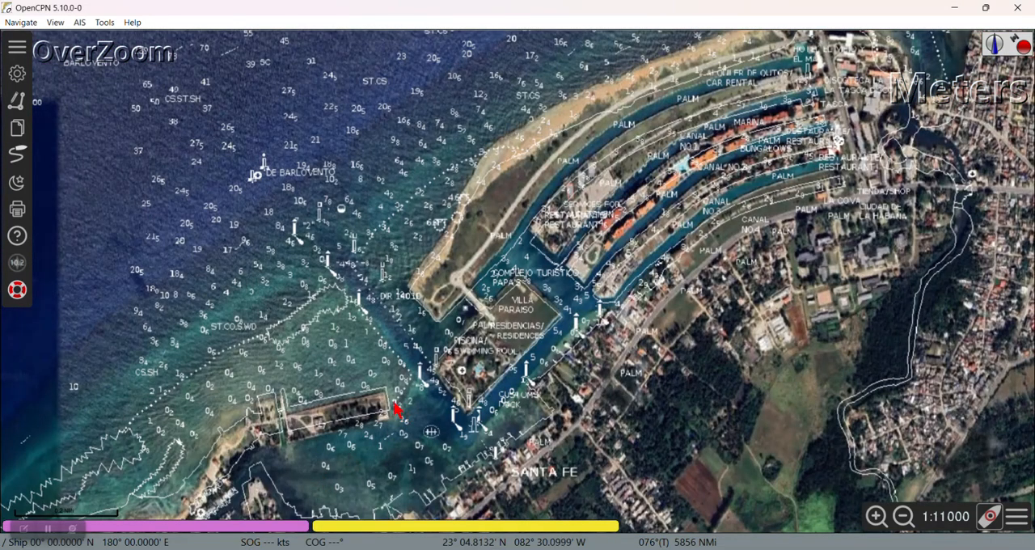